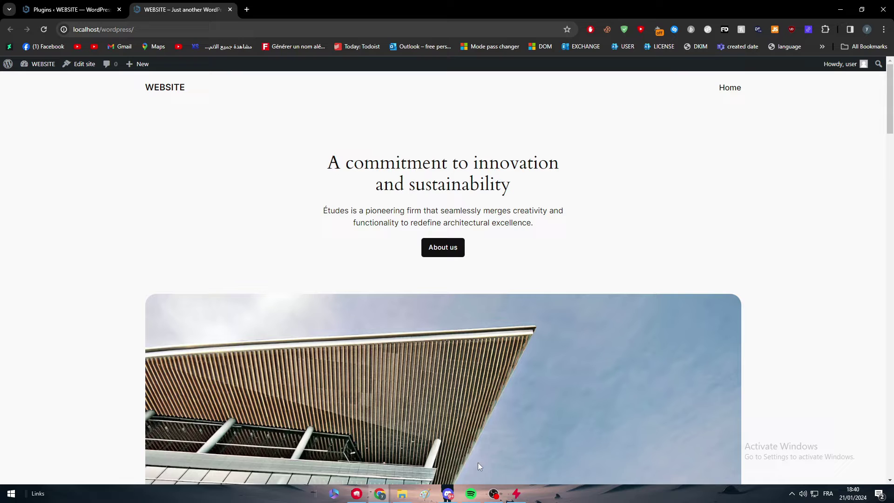
Look over the front page, then bring up the WordPress admin Dashboard
scroll(585, 190, "down", 15)
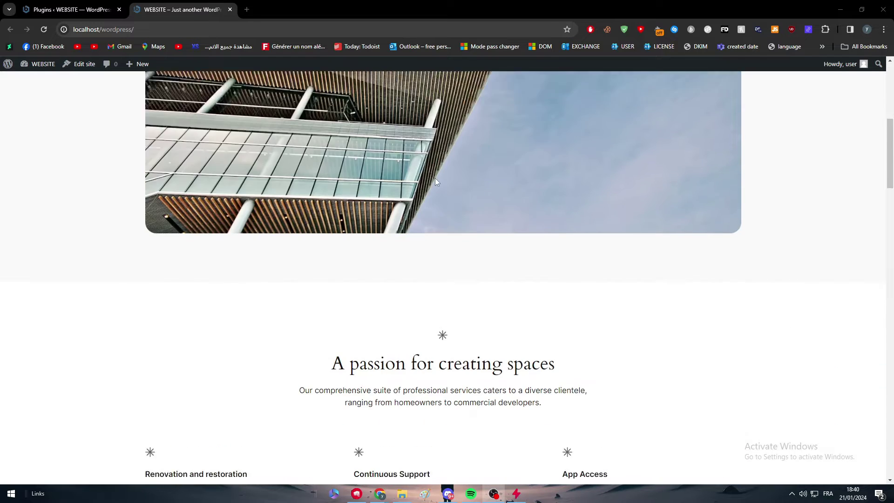
scroll(391, 277, "down", 20)
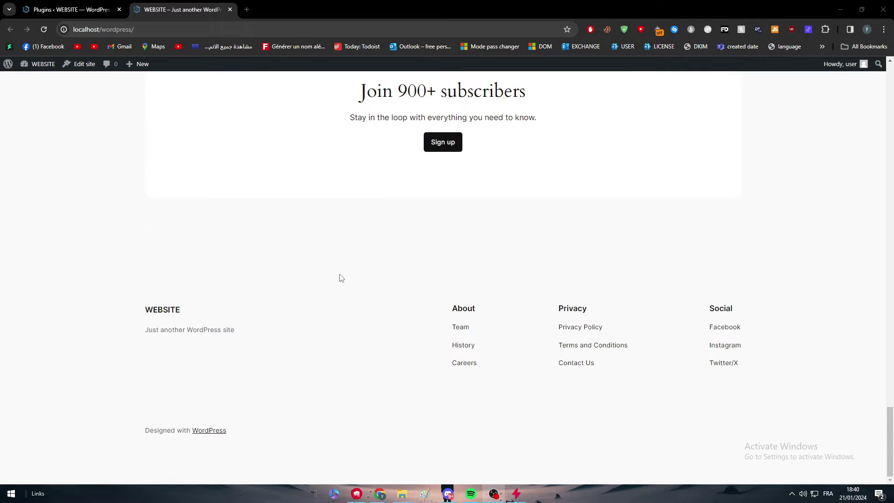
scroll(345, 277, "up", 20)
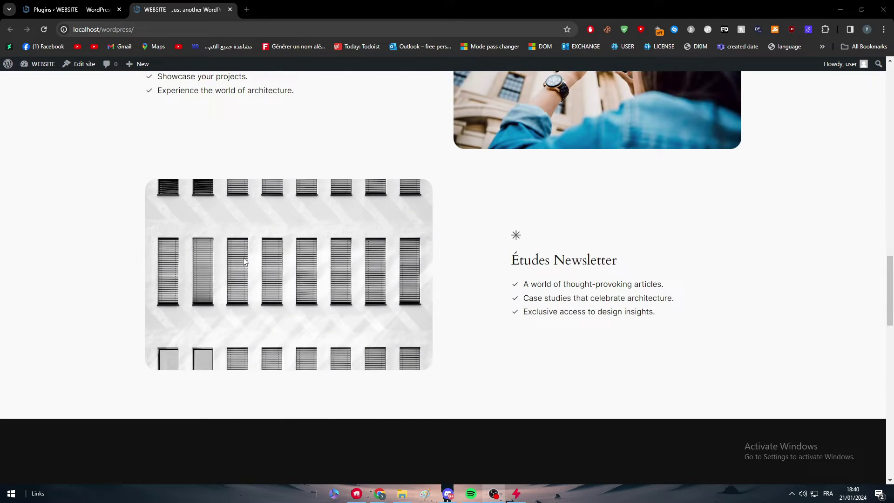
scroll(169, 287, "up", 15)
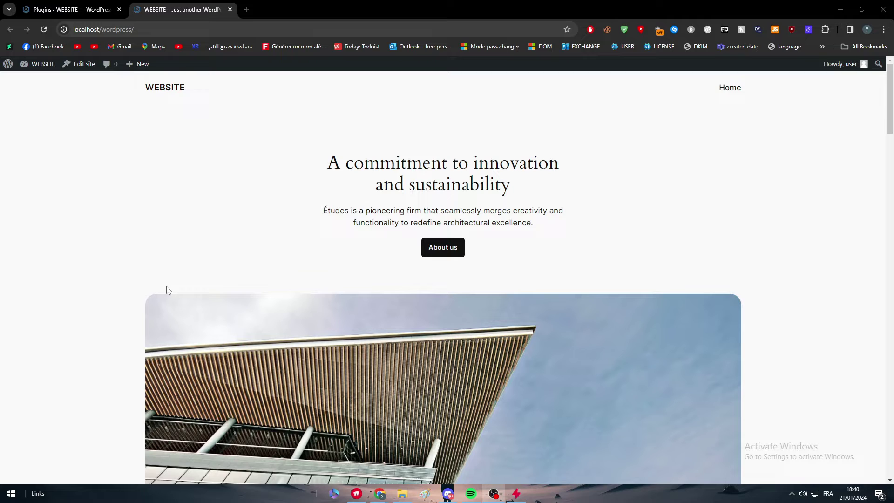
left_click(91, 9)
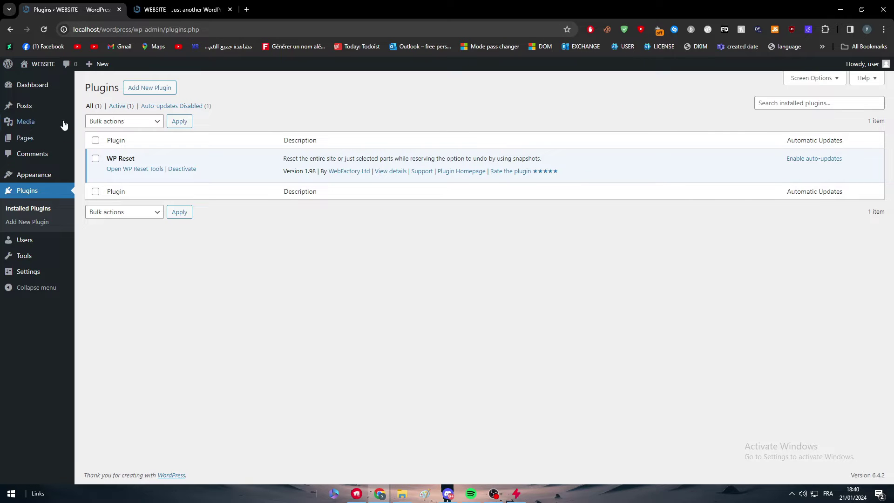
left_click(29, 85)
mouse_move(67, 207)
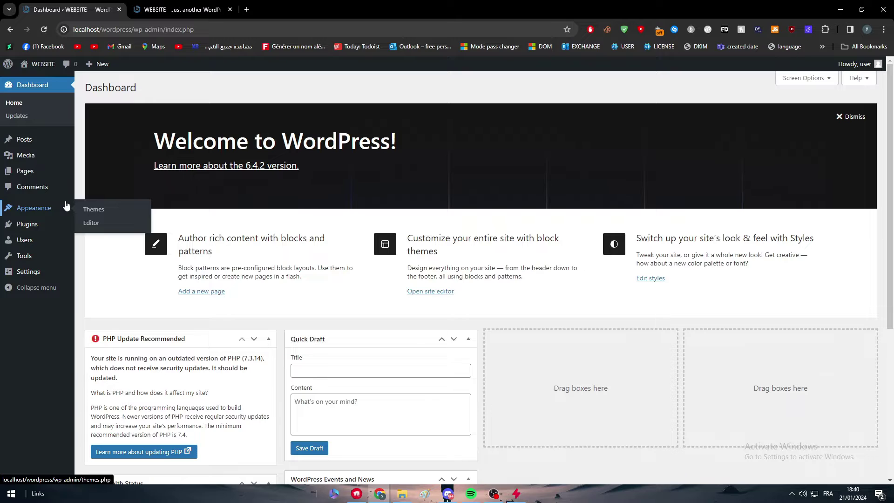
Review the default front page down to its footer and return to the Dashboard
left_click(167, 4)
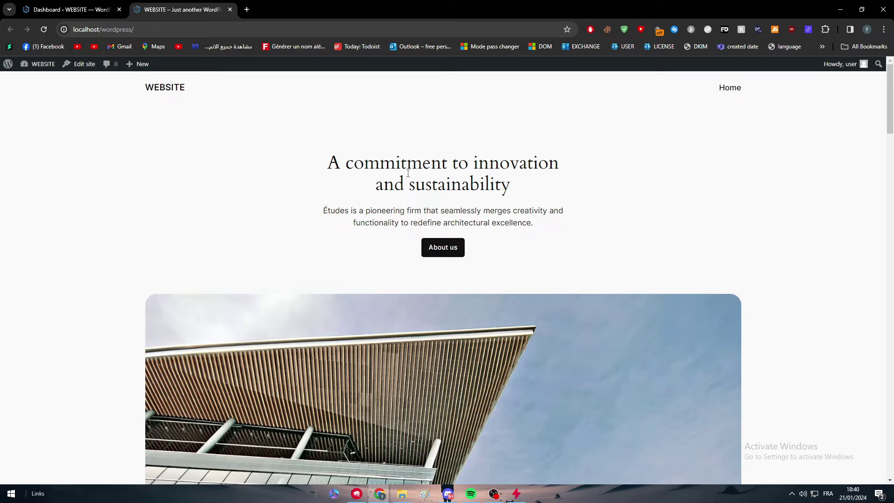
scroll(408, 173, "down", 15)
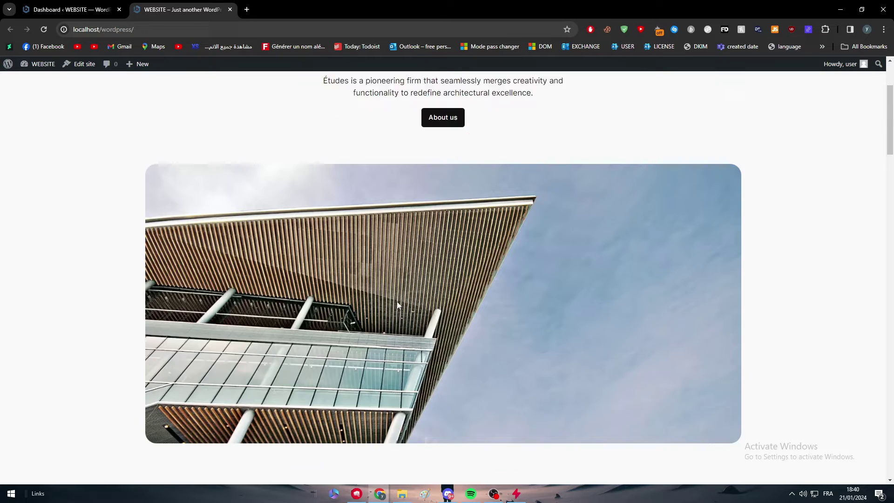
scroll(599, 384, "down", 15)
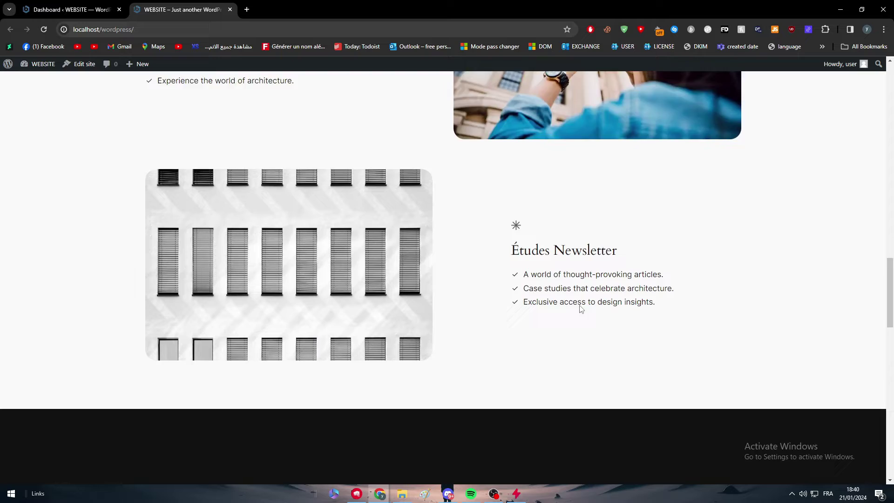
scroll(579, 328, "up", 15)
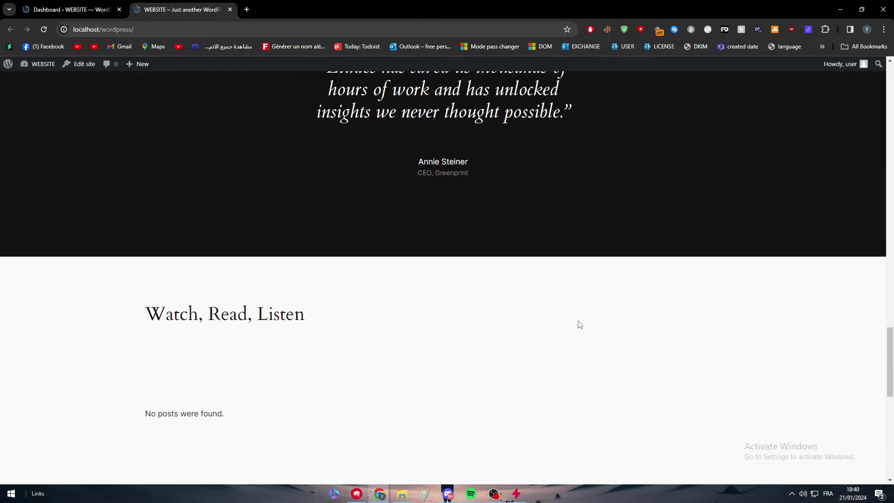
scroll(564, 354, "up", 10)
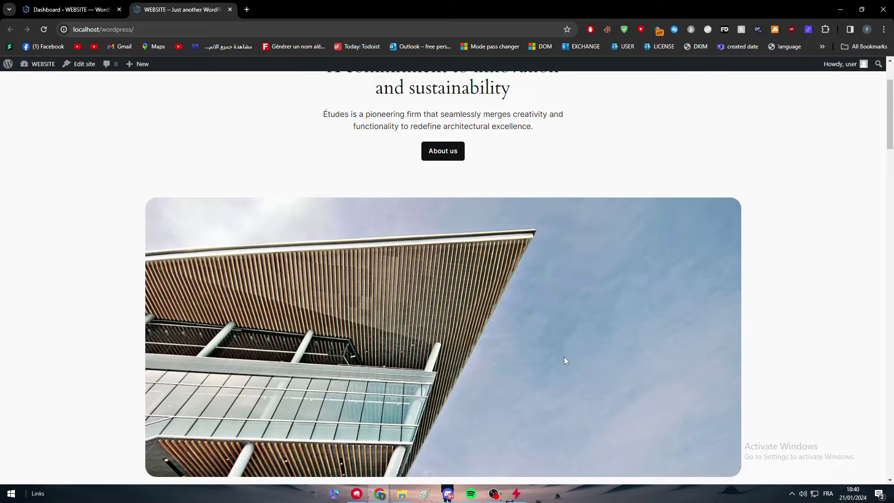
scroll(814, 151, "down", 15)
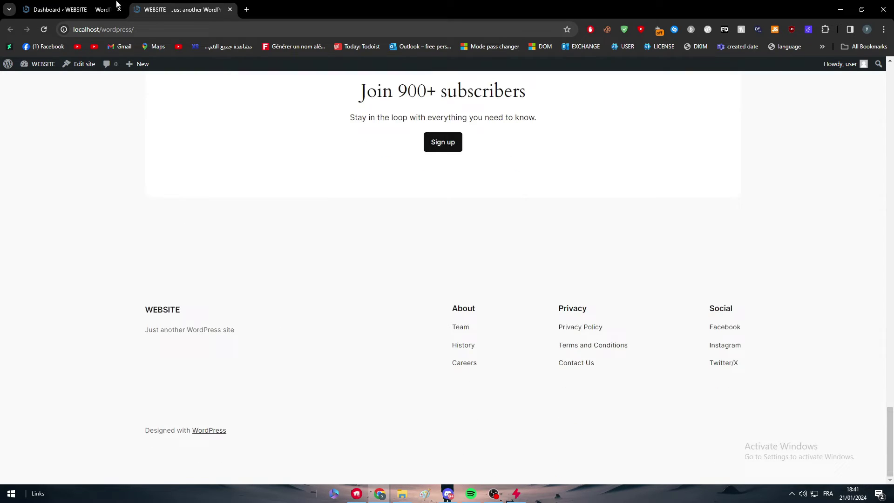
left_click(116, 3)
mouse_move(63, 211)
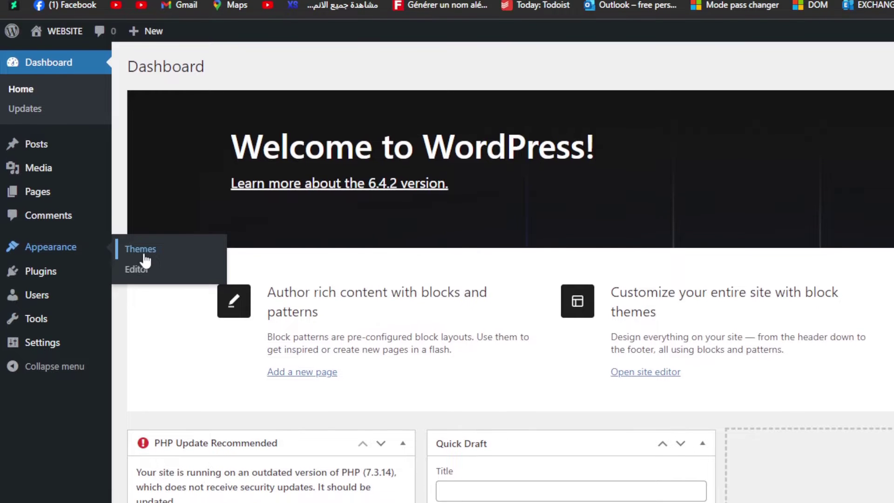
Go to Appearance > Themes > Add New Theme and scroll the Popular list to Blogus
left_click(92, 211)
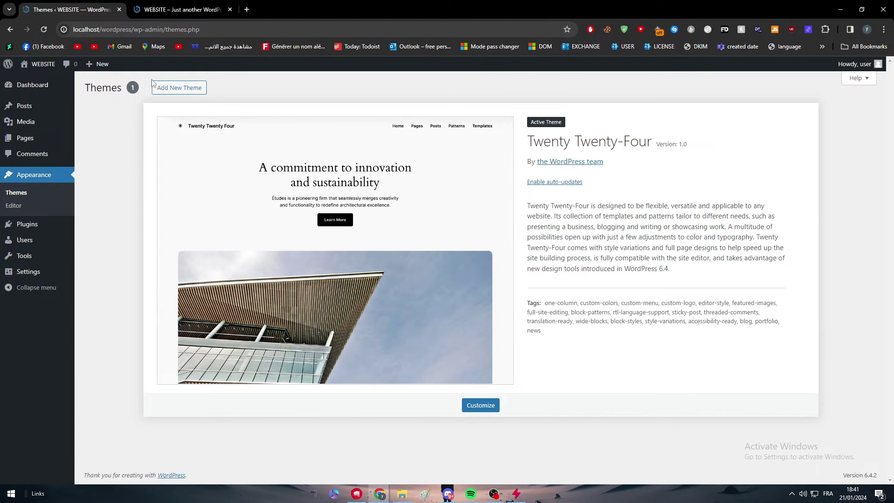
left_click(179, 87)
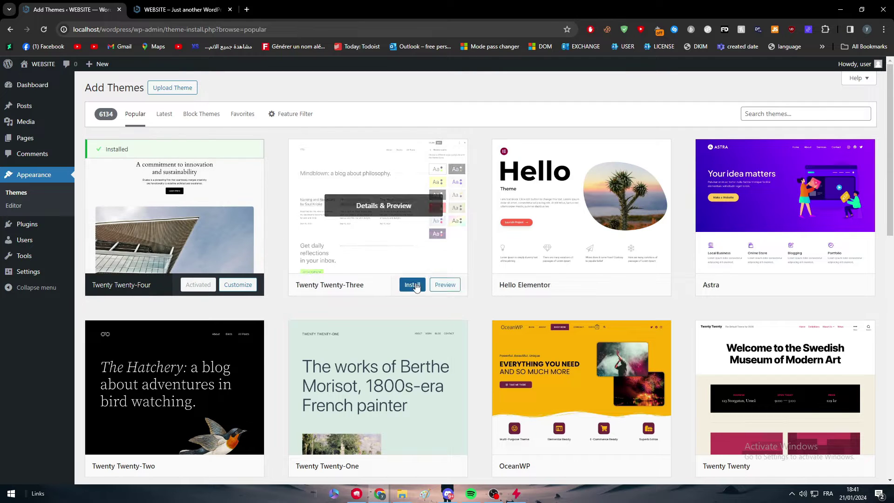
scroll(445, 377, "down", 3)
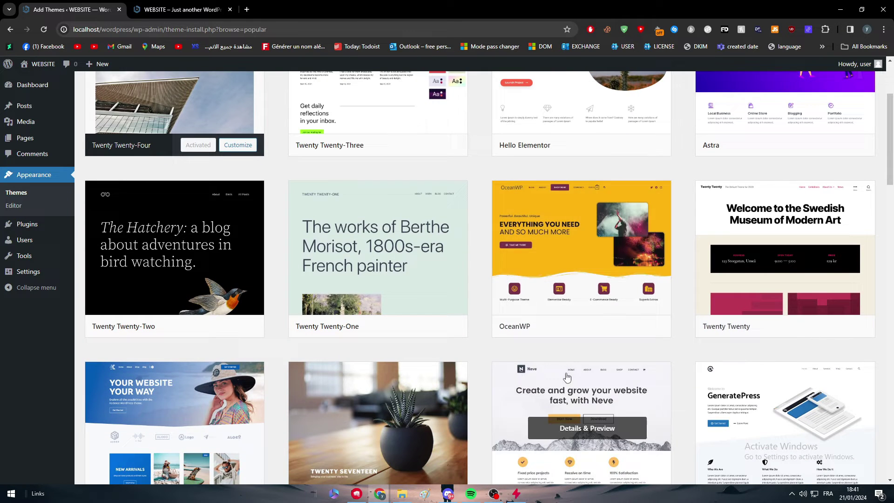
scroll(477, 390, "down", 1)
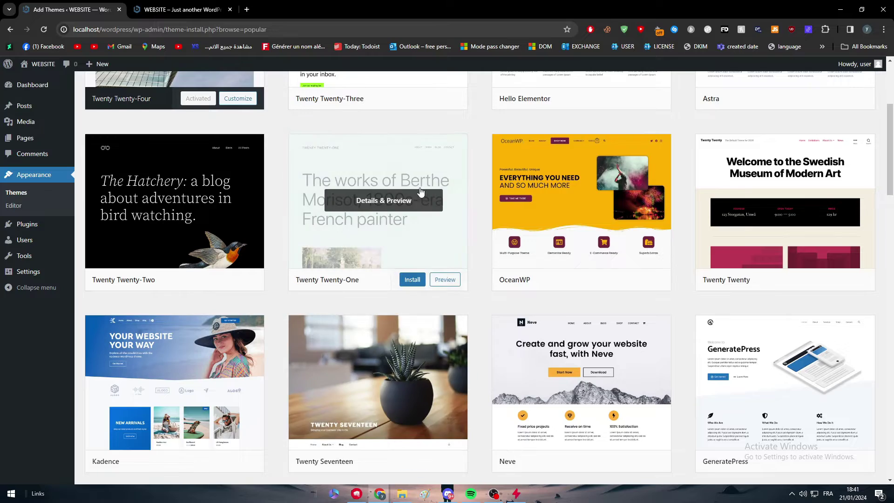
scroll(439, 189, "up", 1)
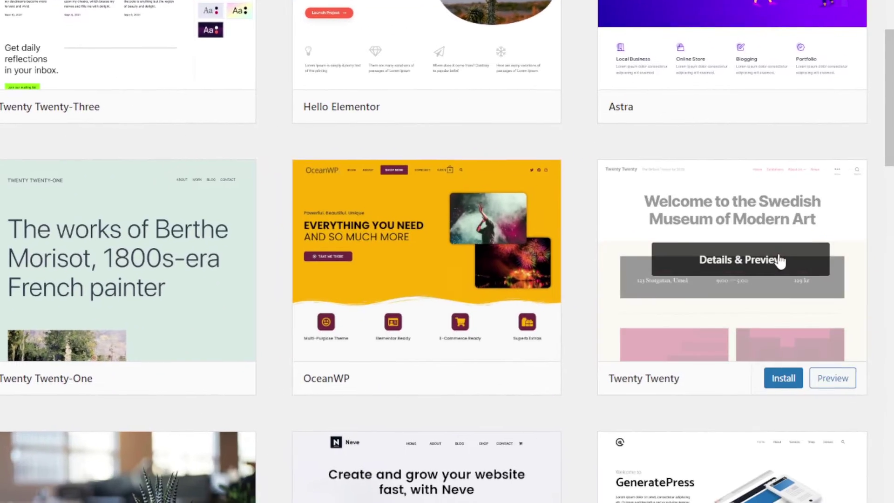
scroll(754, 252, "up", 3)
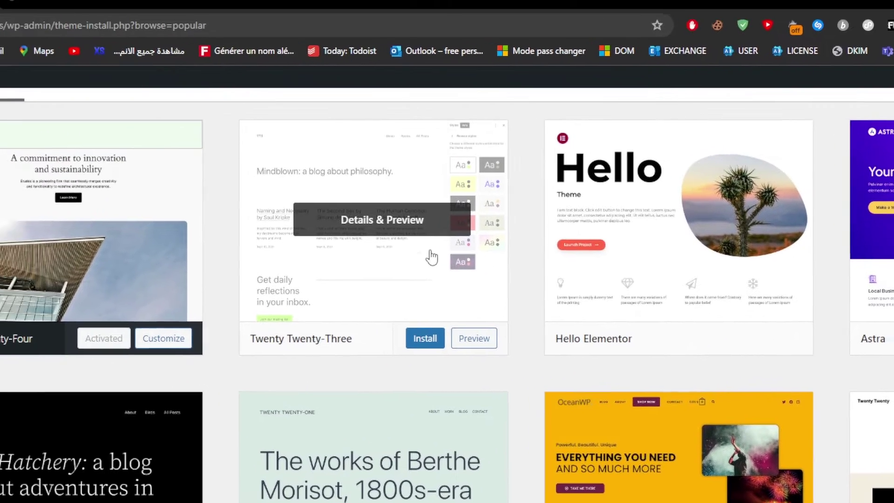
scroll(431, 256, "down", 5)
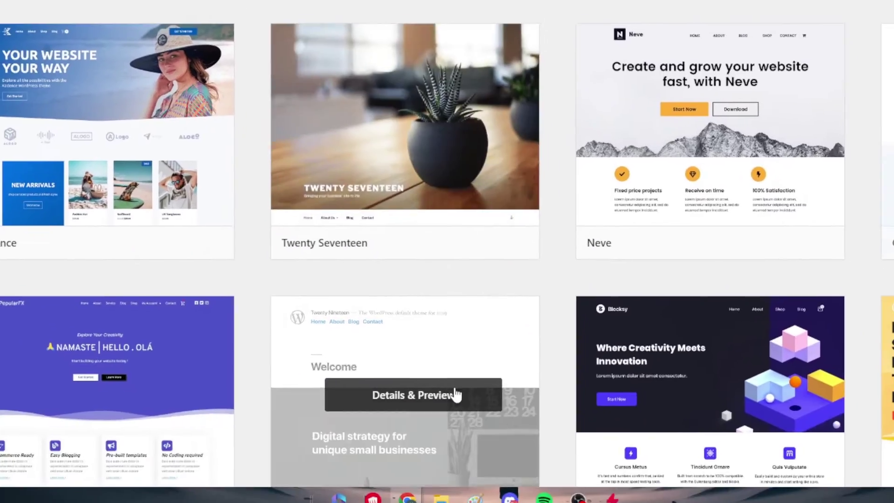
scroll(456, 395, "down", 4)
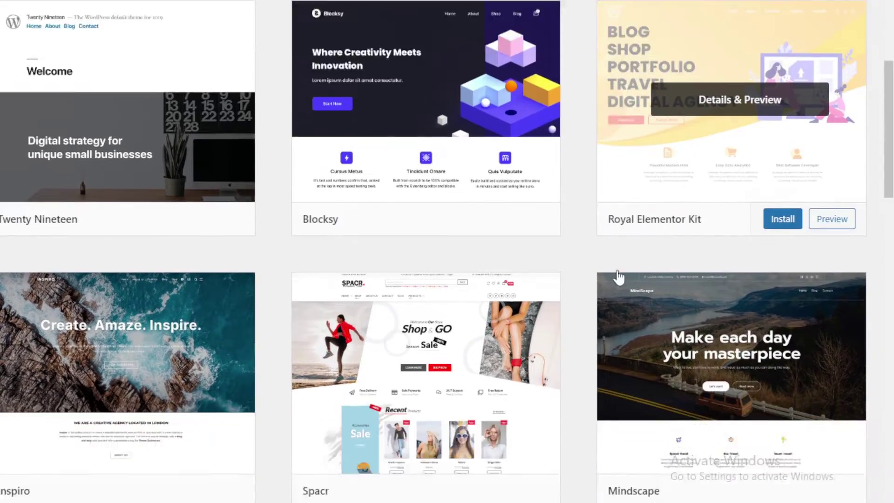
scroll(619, 277, "down", 5)
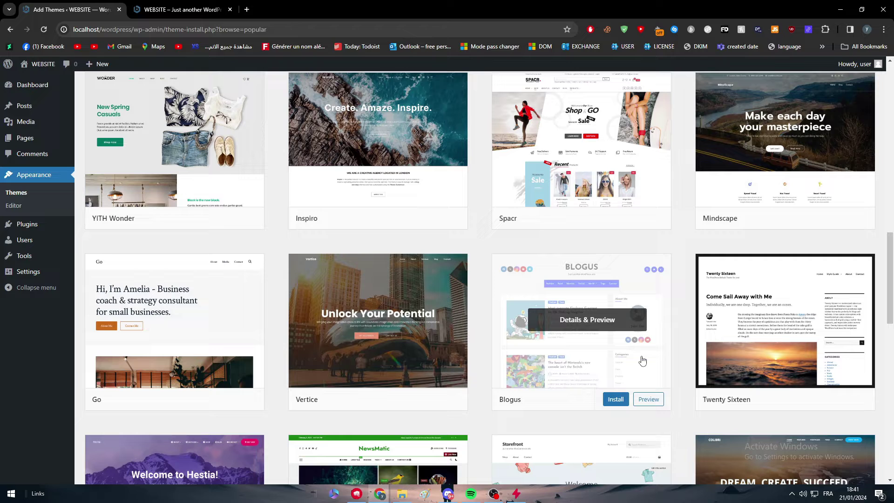
Install and activate the Blogus theme, then open its Starter Sites demo importer
left_click(613, 405)
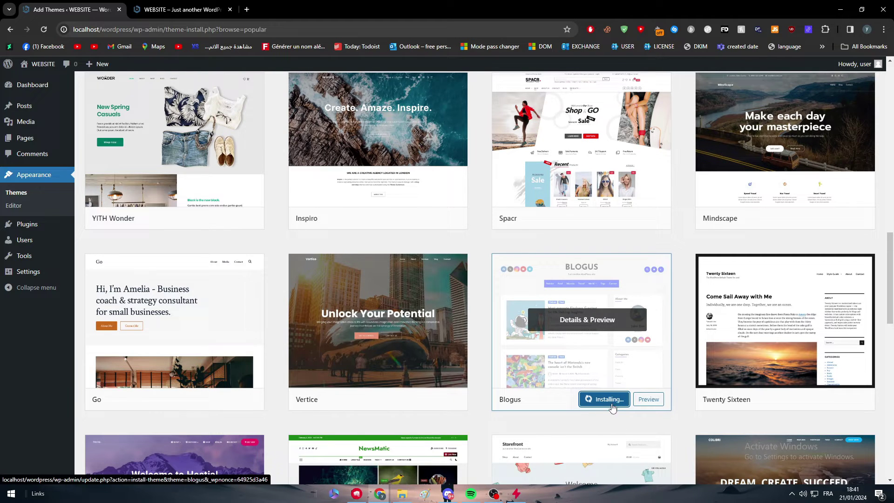
scroll(601, 372, "down", 2)
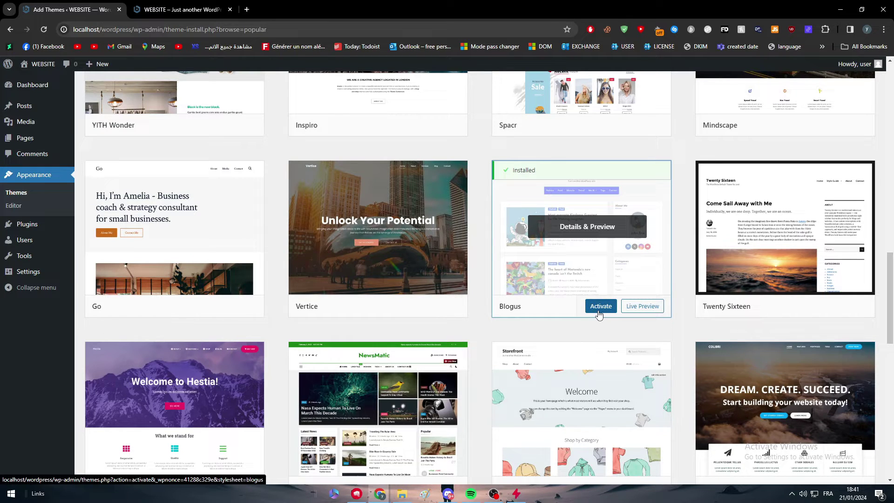
left_click(599, 313)
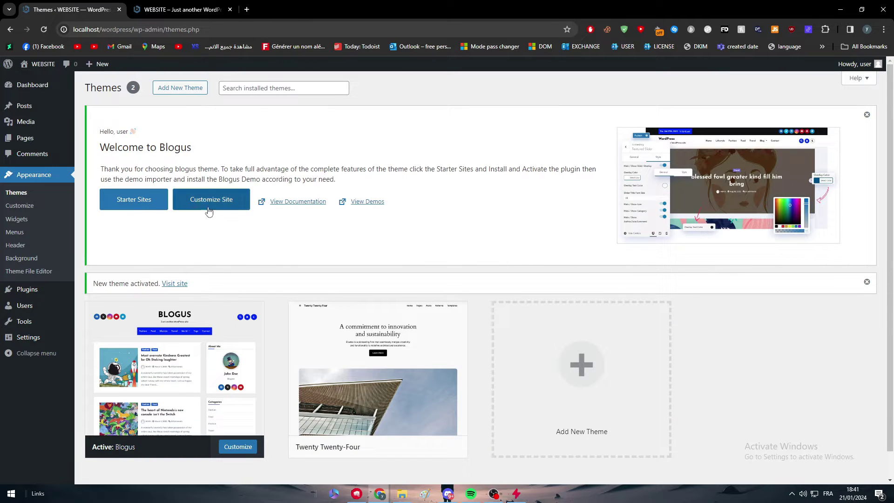
left_click(133, 205)
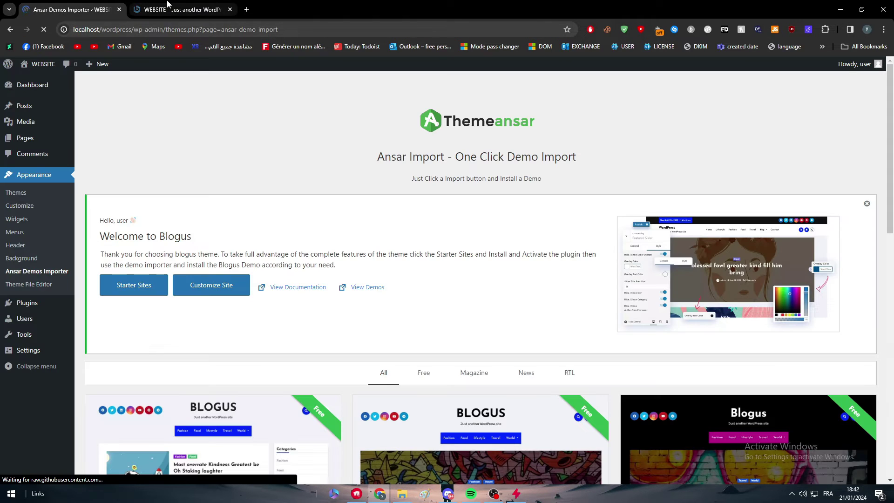
Check the live site in the Blogus theme and scroll the Ansar Demos Importer page
left_click(167, 5)
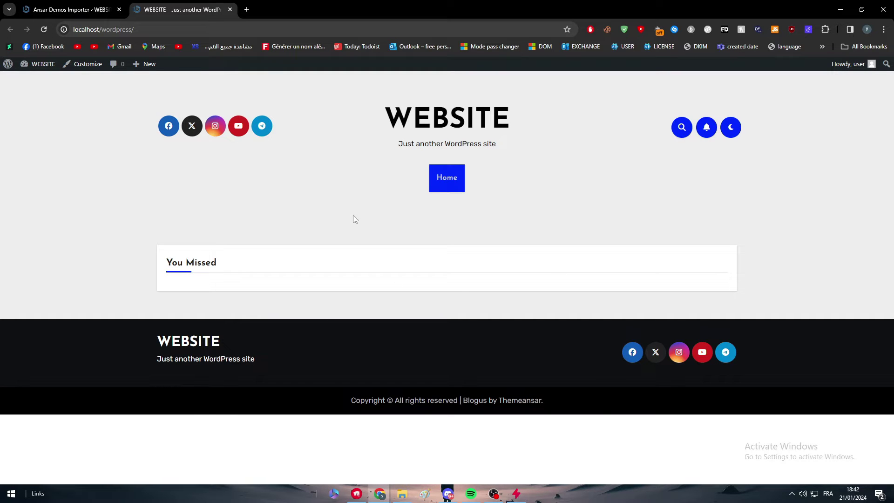
key("ctrl+shift+Tab")
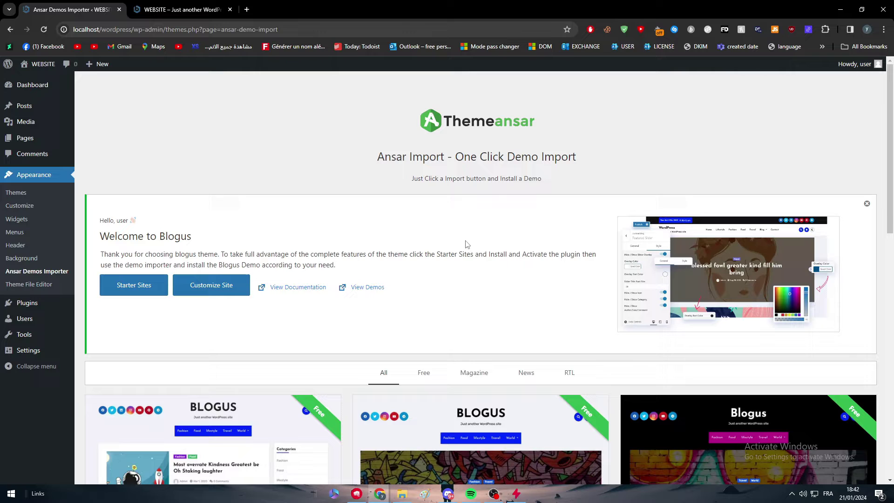
scroll(103, 246, "down", 2)
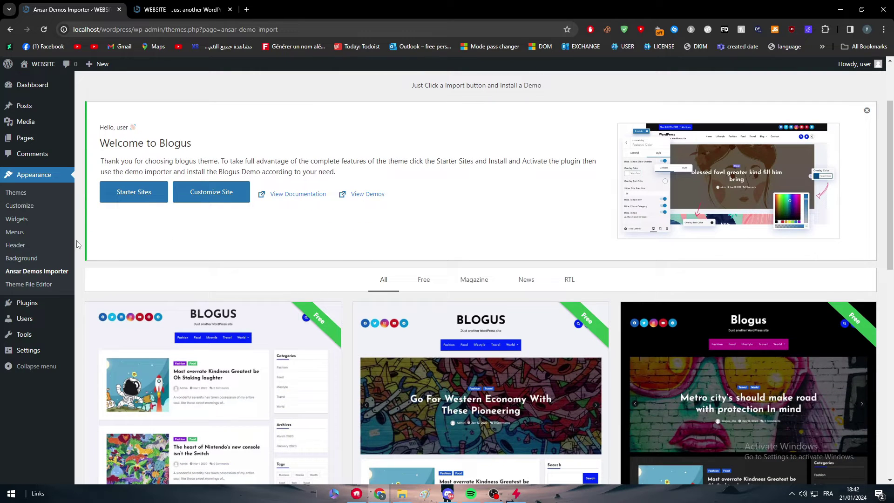
left_click(202, 5)
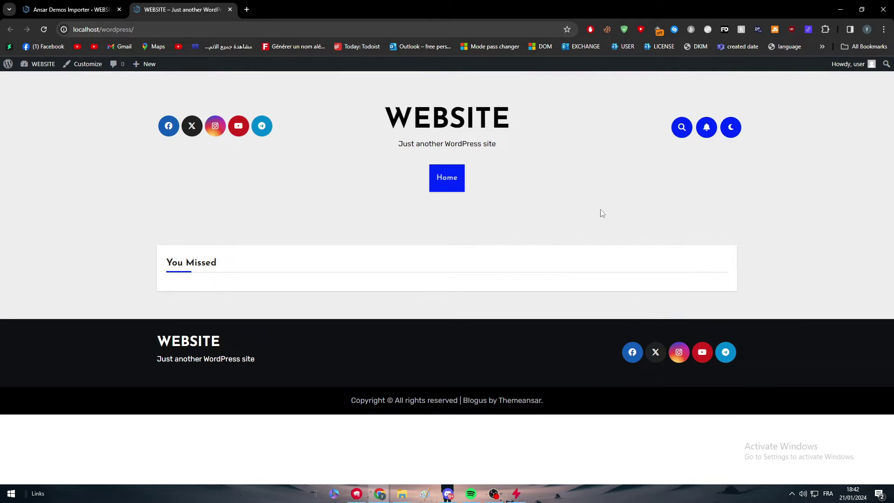
Create and publish a new page titled 'Tutorial' with the text 'Test'
left_click(66, 4)
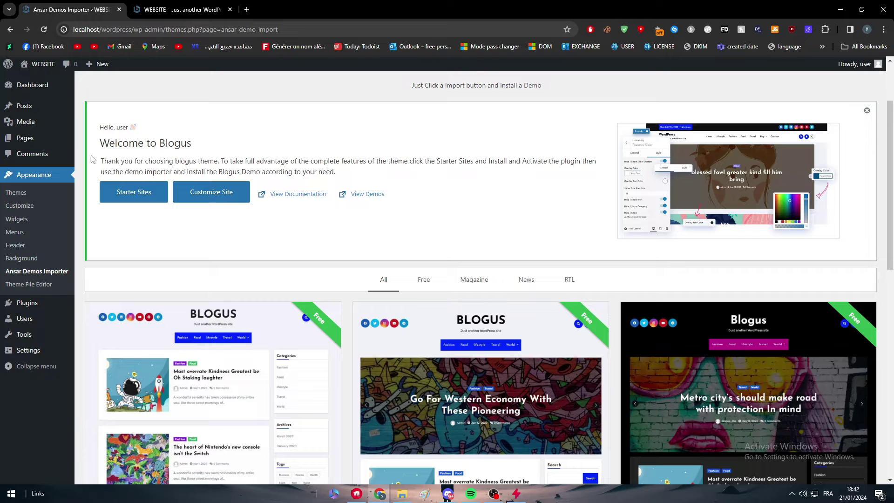
left_click(42, 136)
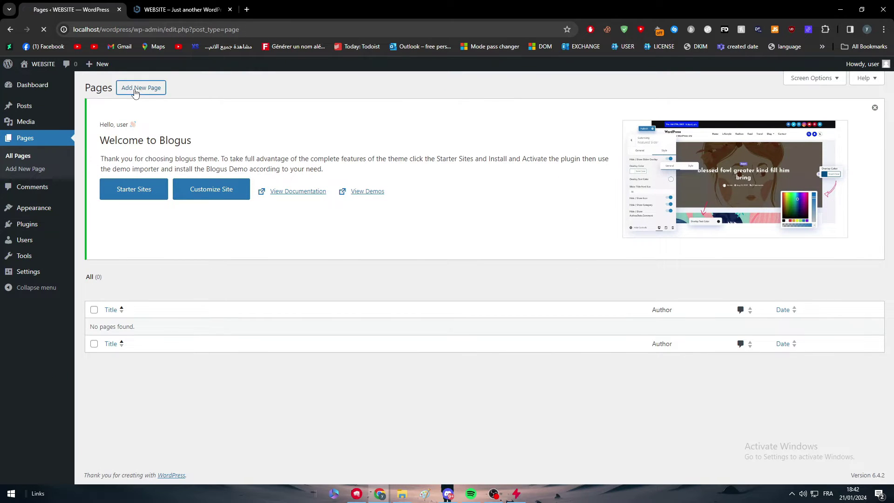
left_click(141, 91)
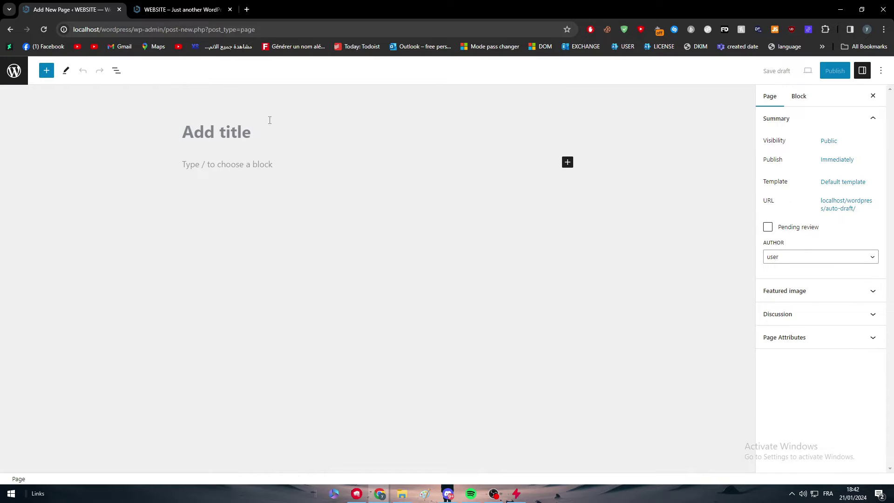
type("Tutorial")
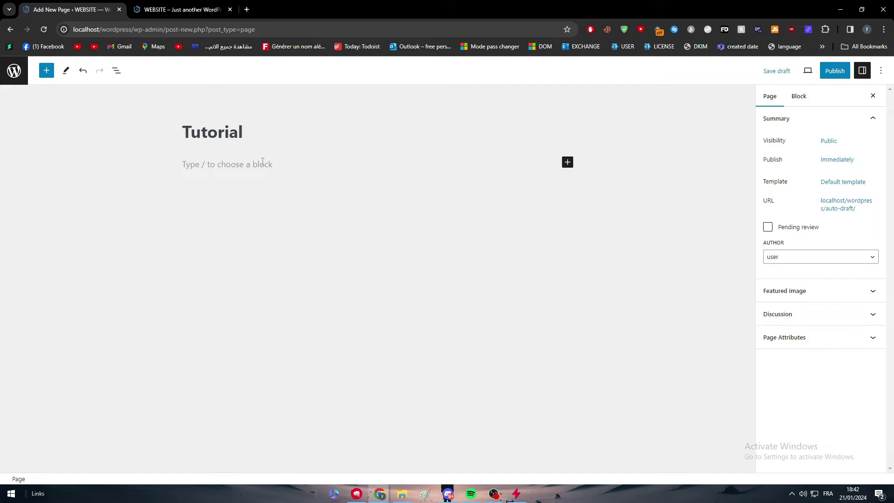
left_click(262, 161)
type("Tte")
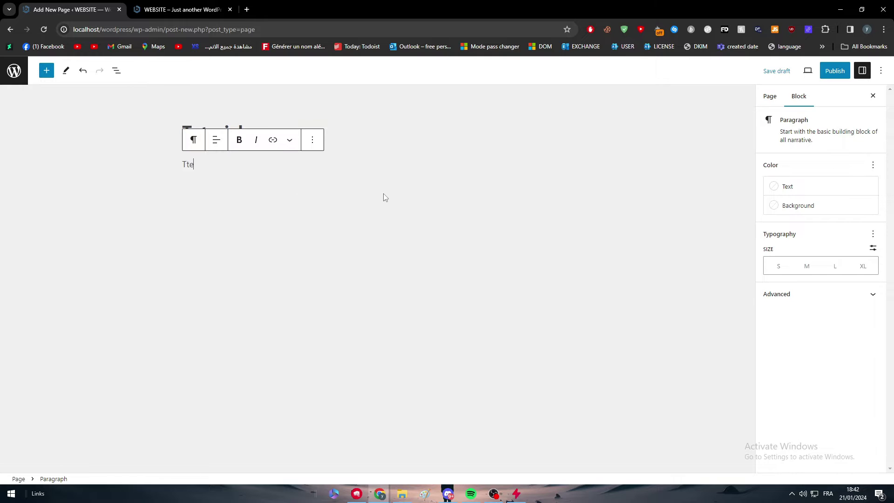
key("BackSpace")
key("BackSpace")
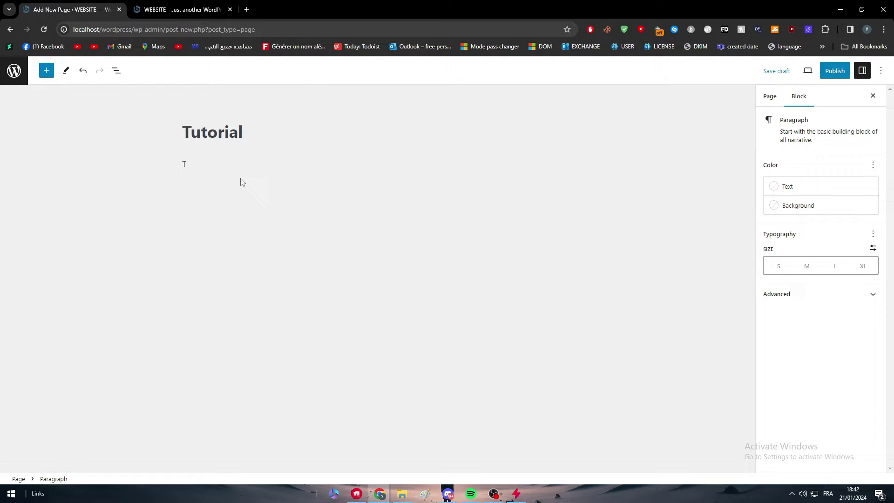
left_click(835, 70)
left_click(796, 70)
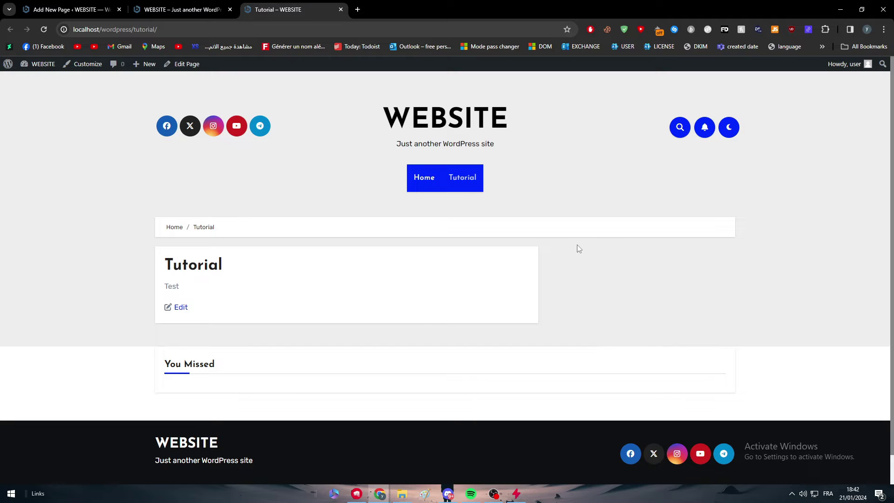
Leave the page editor and open the Posts list, which shows no posts yet
left_click(181, 10)
left_click(85, 5)
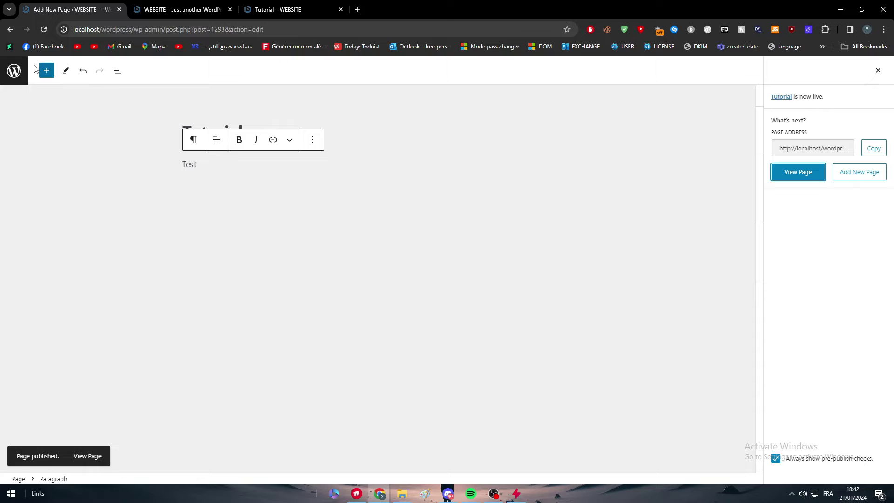
left_click(15, 70)
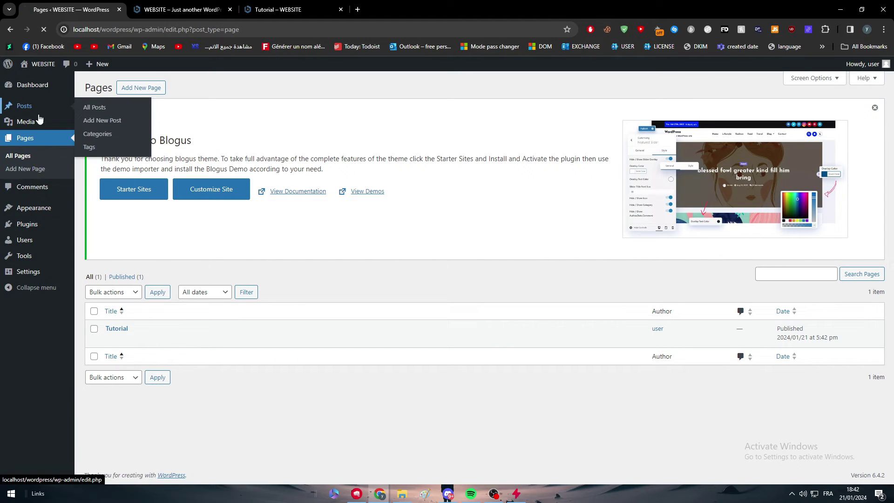
left_click(24, 106)
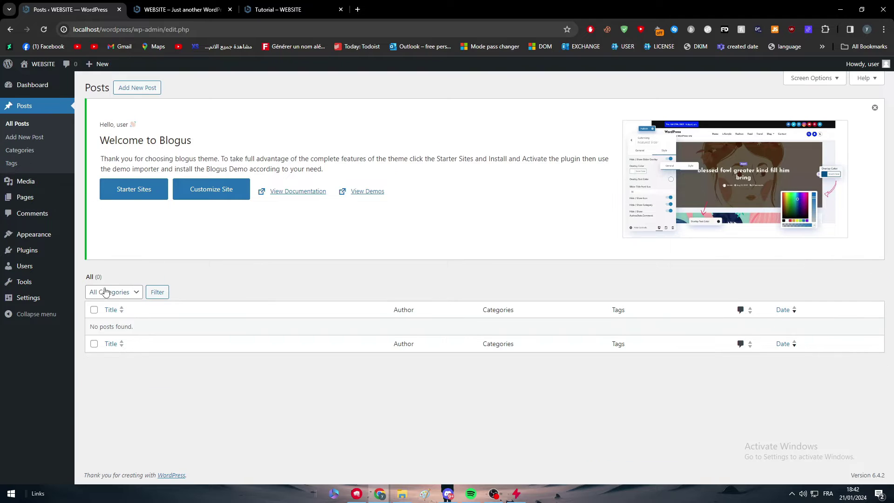
Publish a post titled 'Hello guys' with filler body text and view it in a new tab
left_click(154, 89)
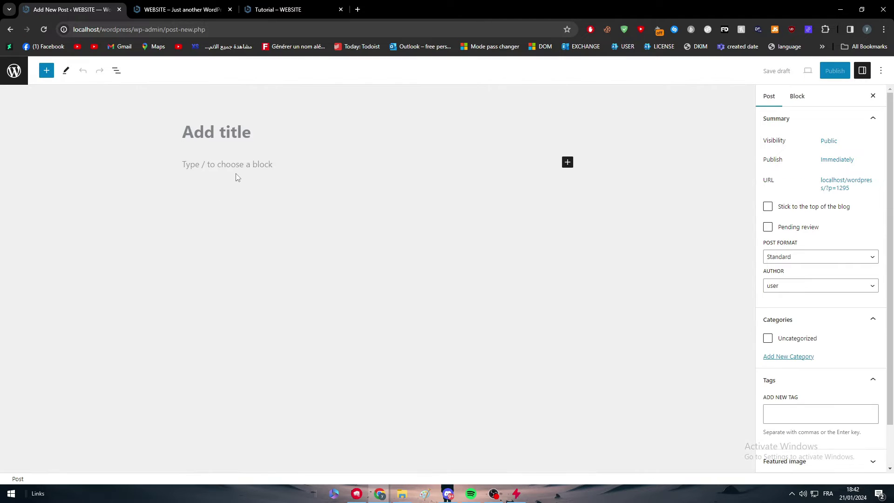
type("Hello gu")
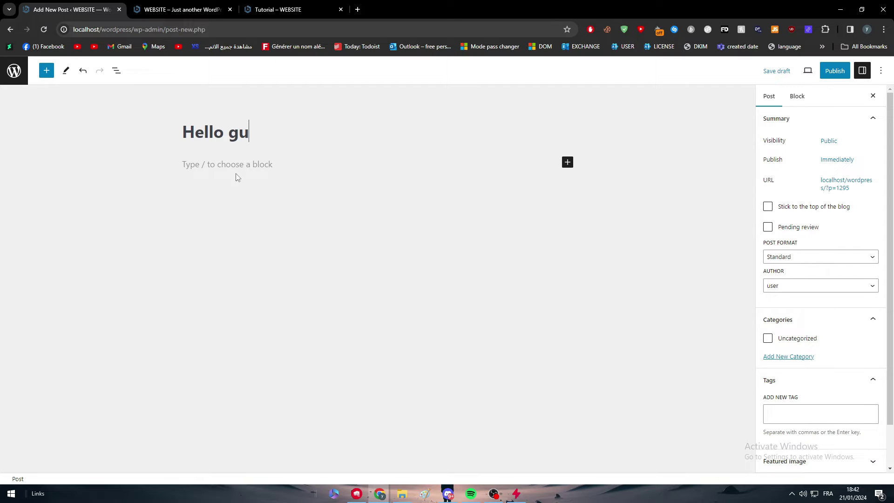
type("ys")
key("Return")
type("eazeazeazeazeaz")
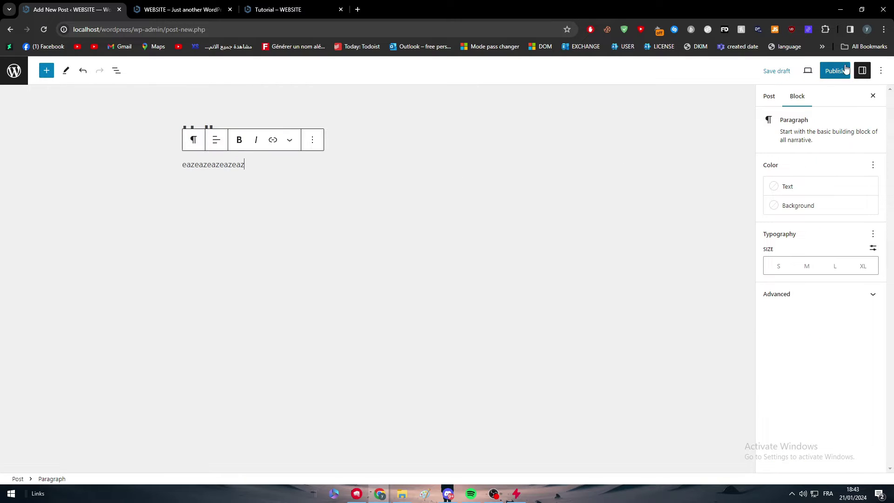
left_click(834, 71)
left_click(803, 72)
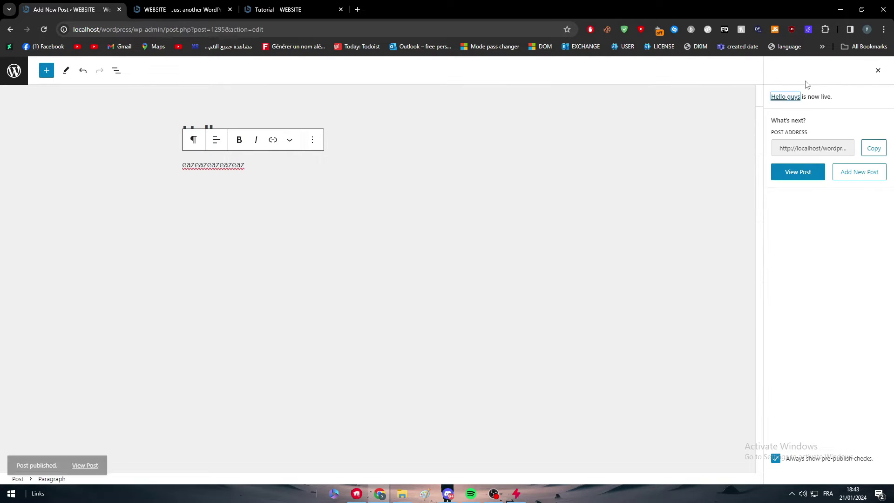
middle_click(798, 172)
left_click(426, 8)
Go to Home and scroll to confirm 'Hello guys' appears in the feed and You Missed
scroll(276, 393, "down", 4)
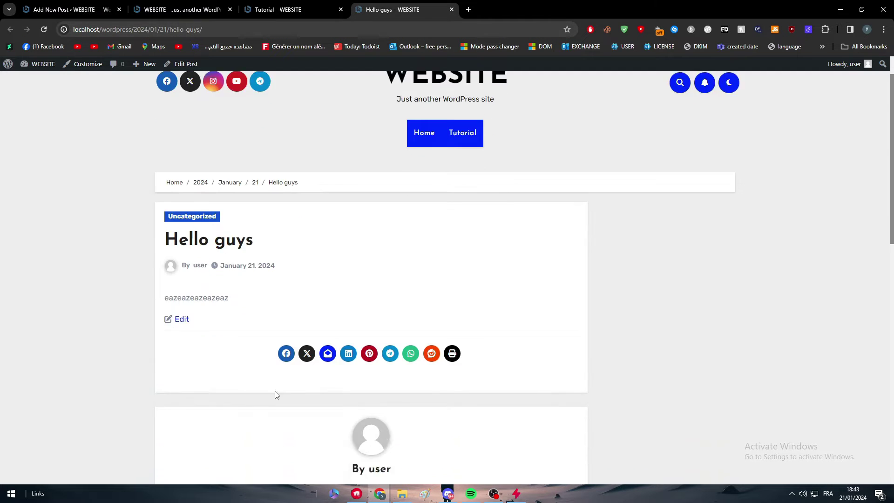
scroll(391, 223, "up", 4)
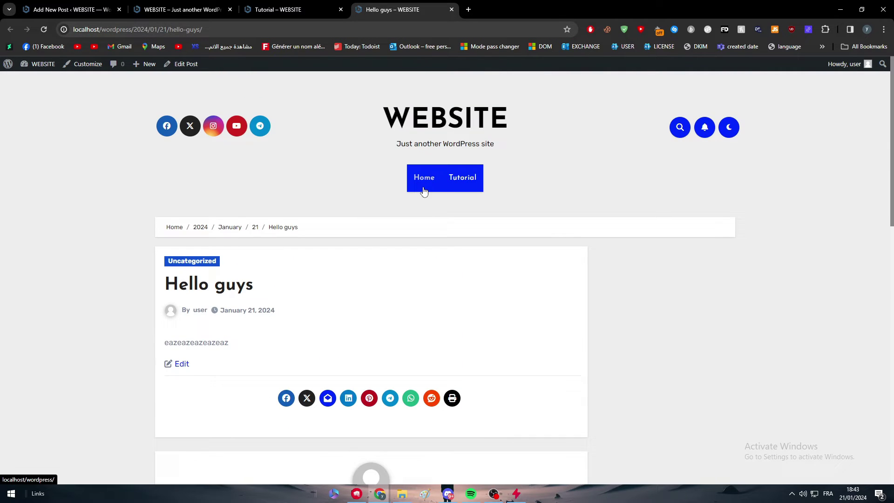
left_click(424, 191)
scroll(431, 190, "down", 5)
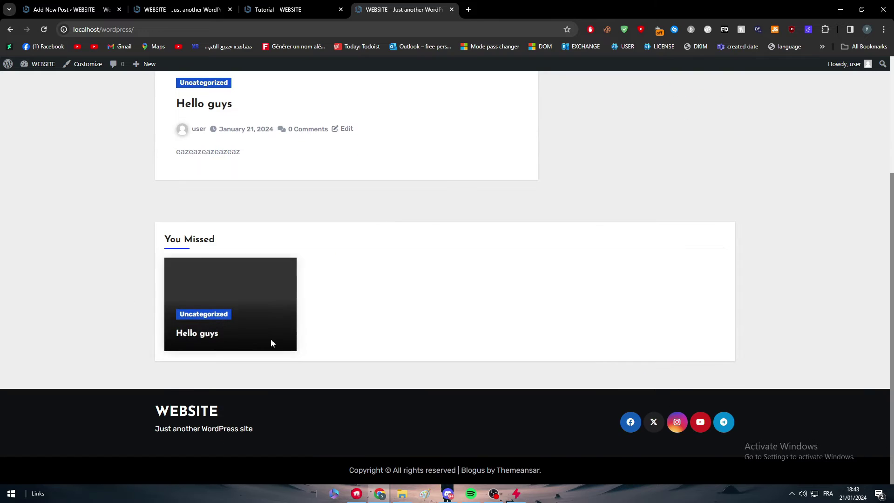
scroll(238, 253, "up", 3)
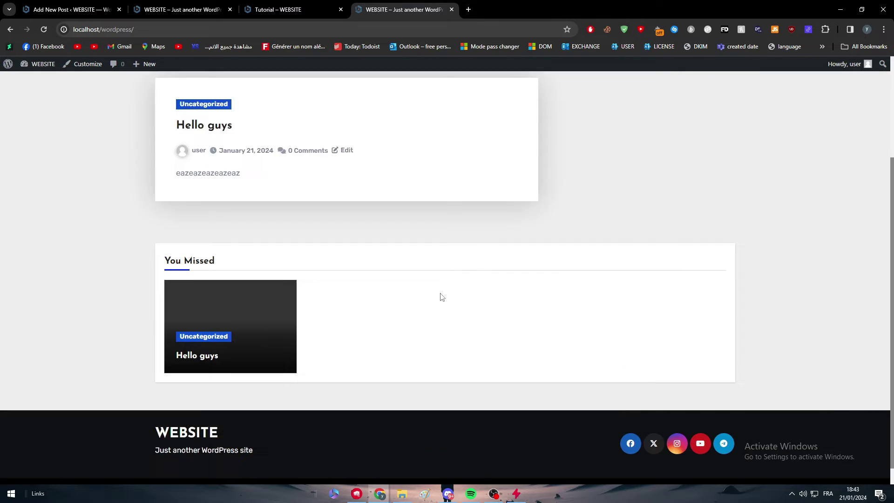
scroll(538, 305, "up", 2)
scroll(443, 250, "down", 3)
scroll(703, 303, "up", 2)
scroll(683, 301, "down", 2)
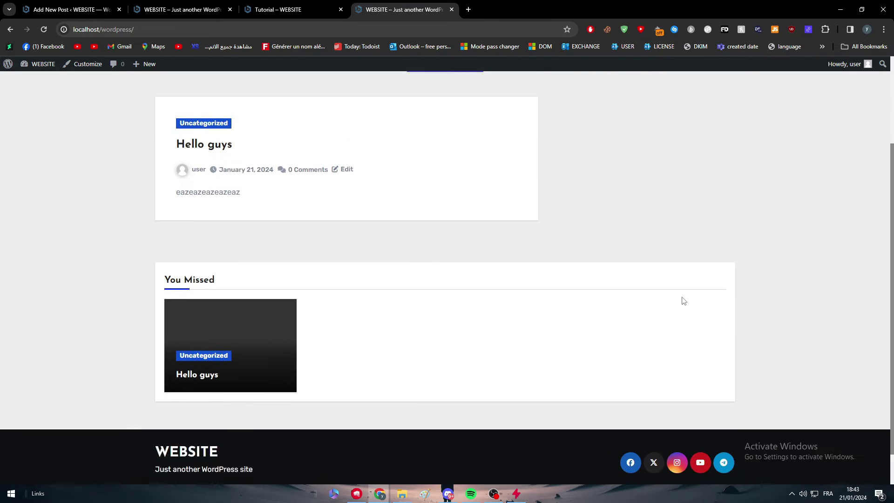
scroll(683, 301, "down", 1)
scroll(633, 289, "up", 3)
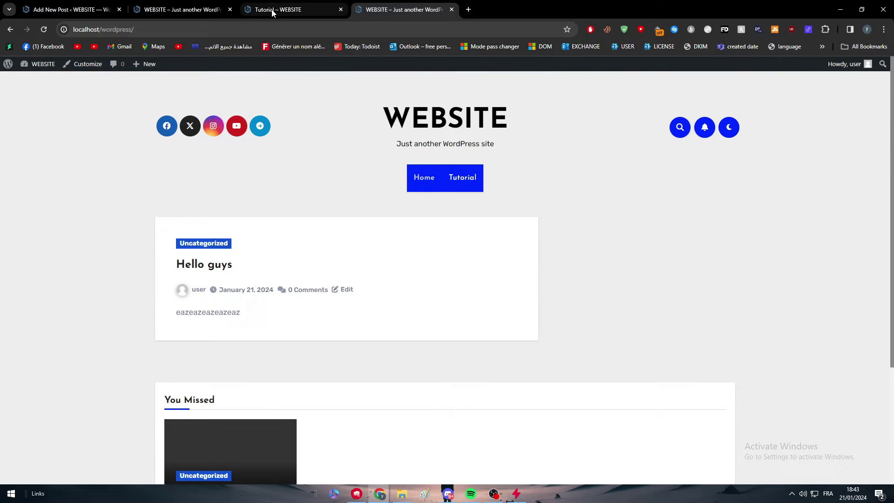
Return to the admin Dashboard and open Appearance > Widgets
left_click(180, 9)
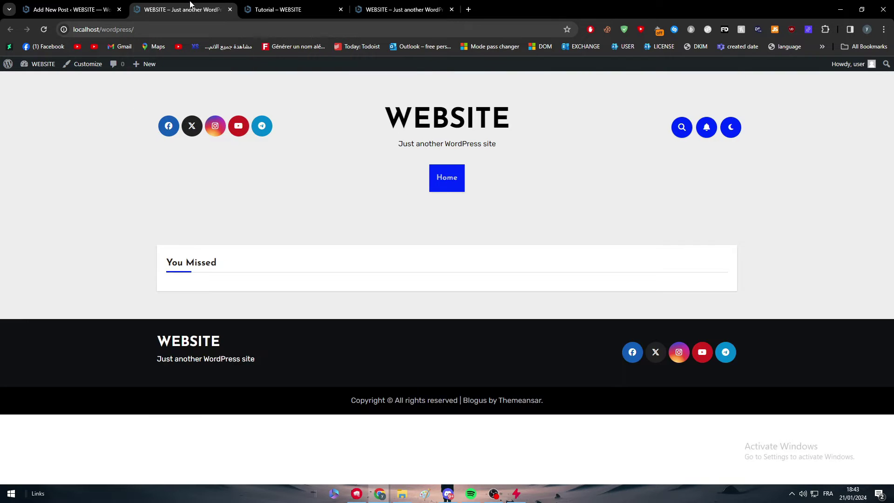
left_click(110, 4)
left_click(149, 6)
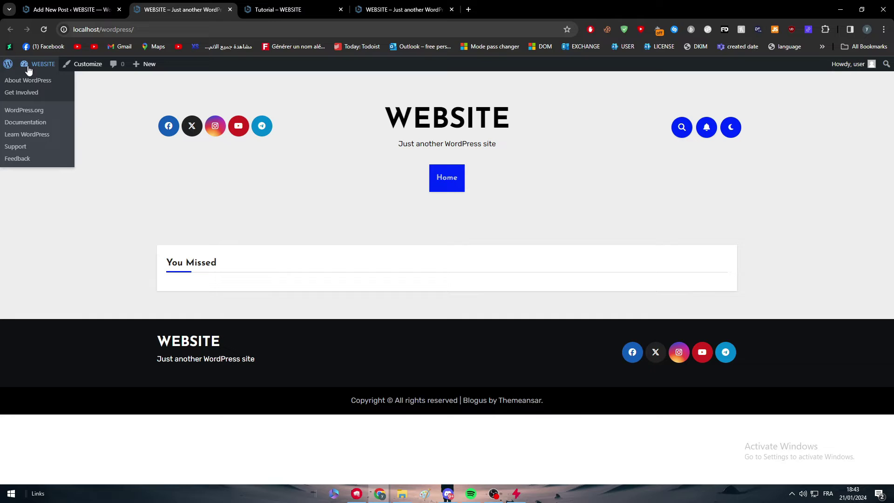
mouse_move(37, 64)
left_click(37, 84)
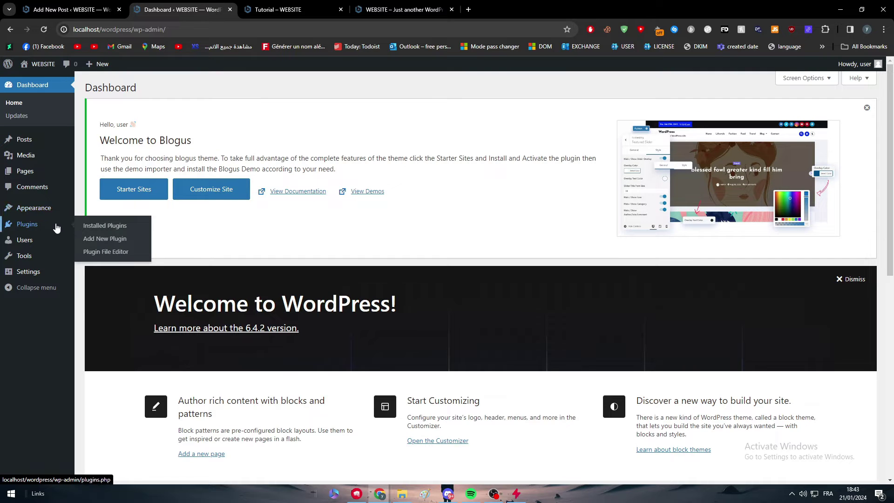
mouse_move(44, 209)
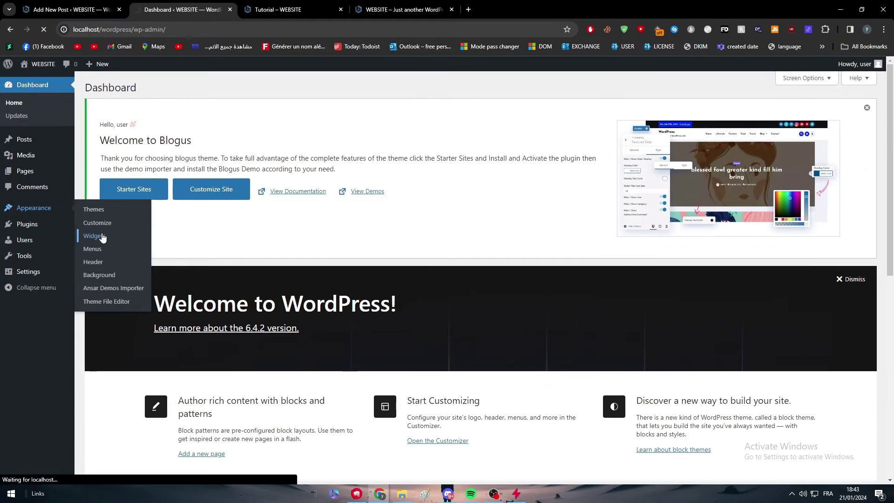
left_click(154, 257)
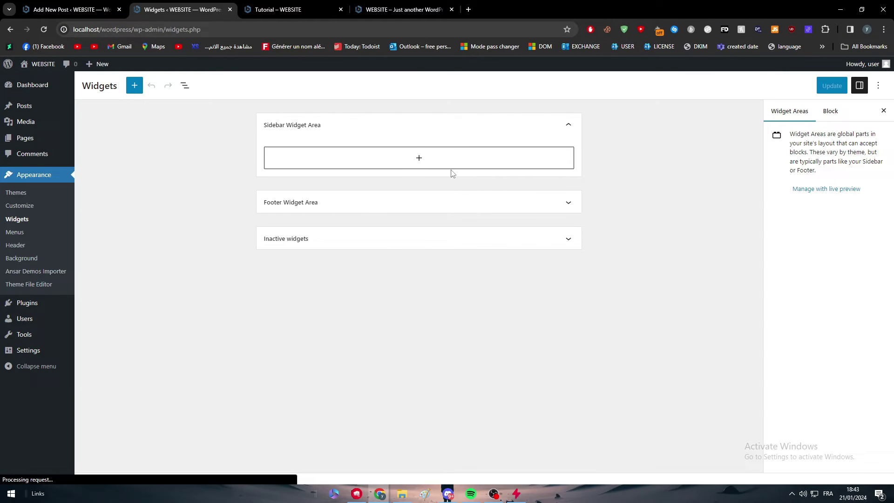
Add an Image block with the uploaded Kagurabachi chapter 3 image to the Sidebar Widget Area and save
left_click(389, 166)
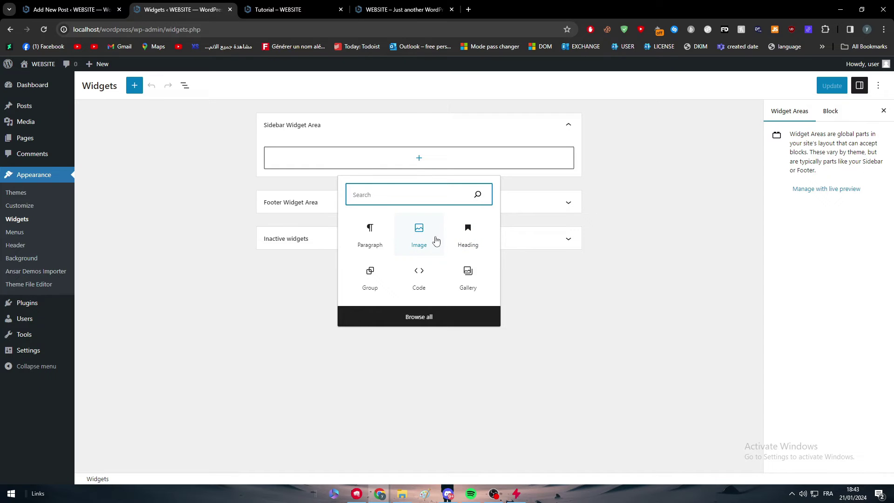
left_click(412, 240)
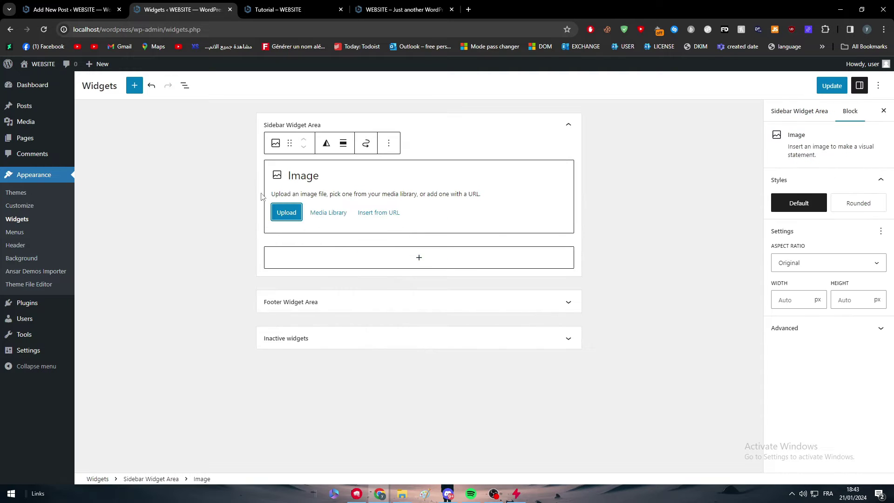
left_click(302, 214)
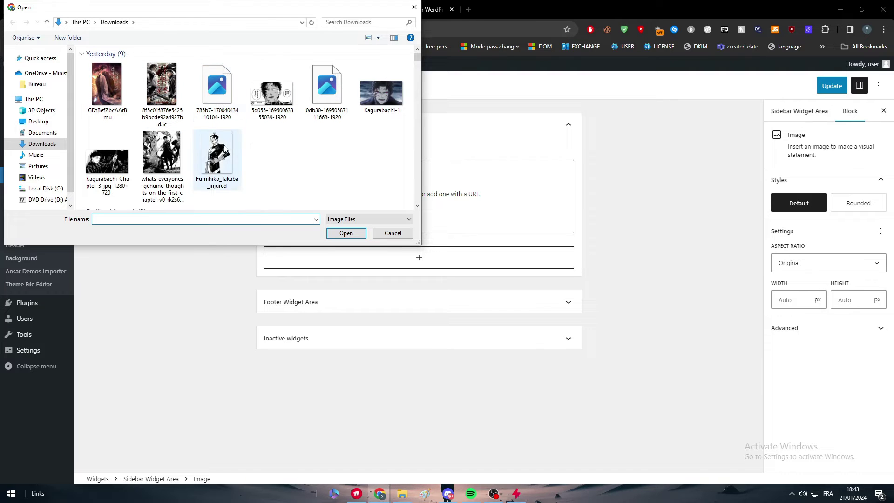
double_click(121, 160)
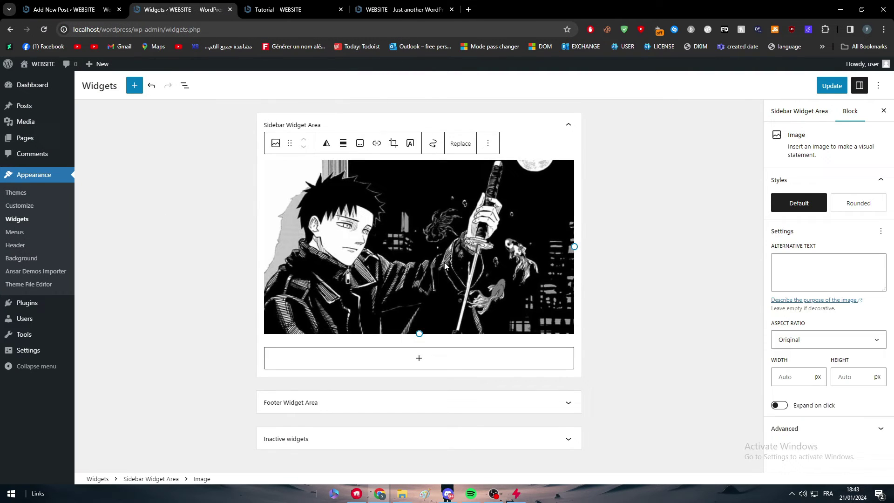
left_click(832, 86)
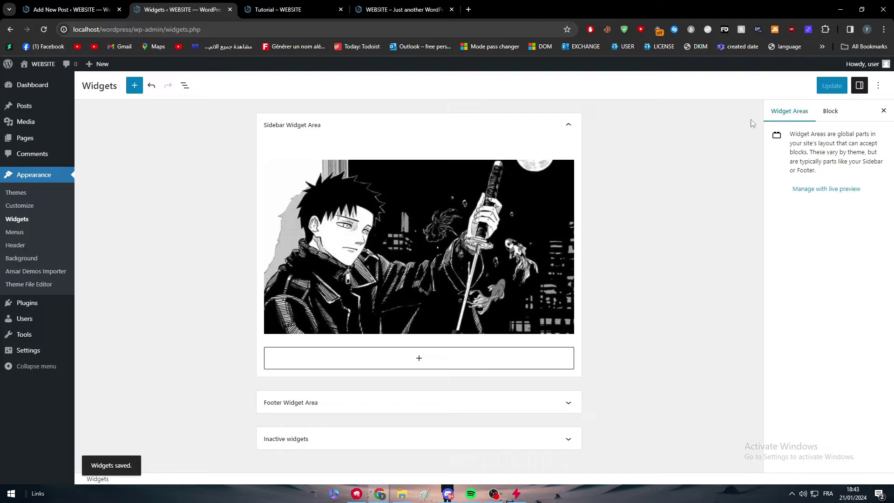
left_click(278, 9)
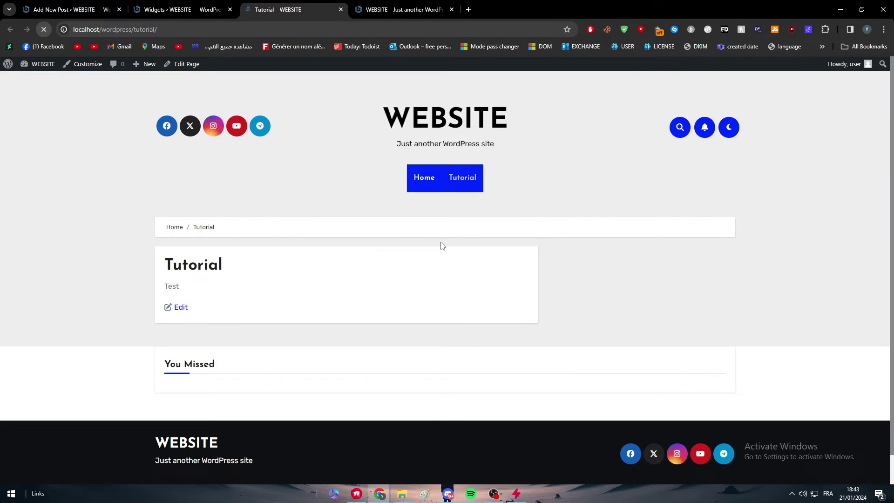
Check the sidebar image on the Tutorial page, then delete the Image block from the sidebar
scroll(652, 311, "down", 3)
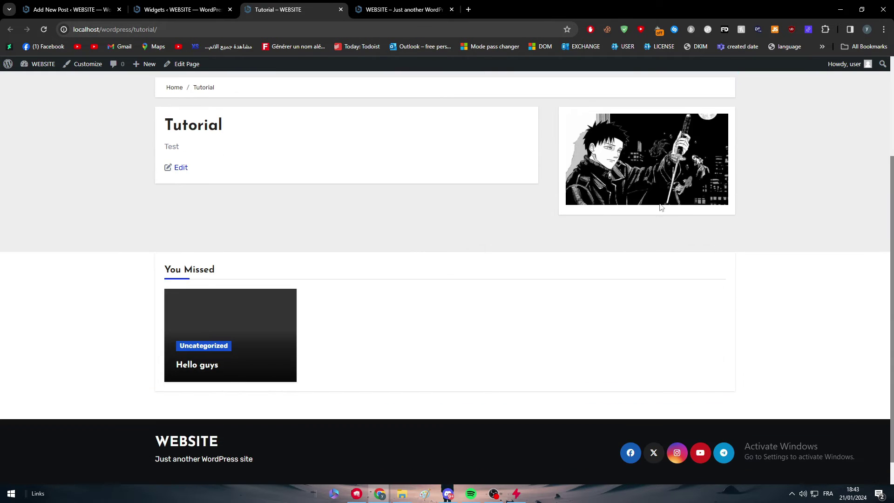
left_click(207, 5)
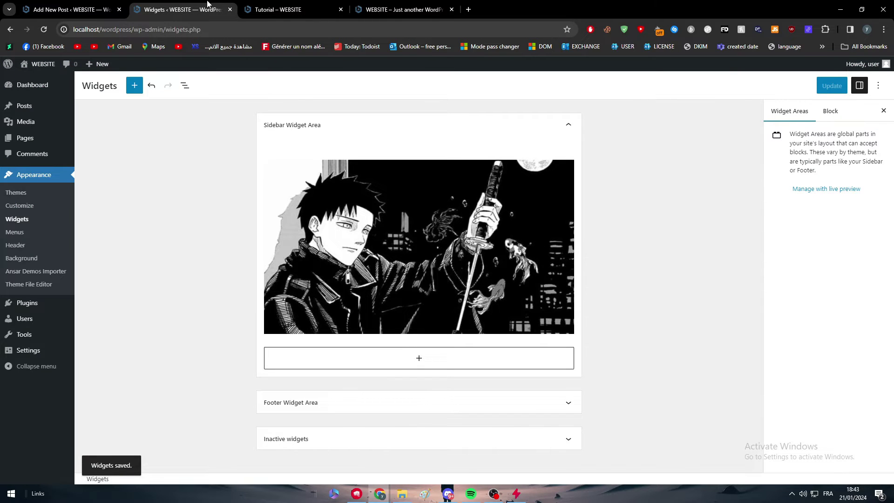
left_click(498, 198)
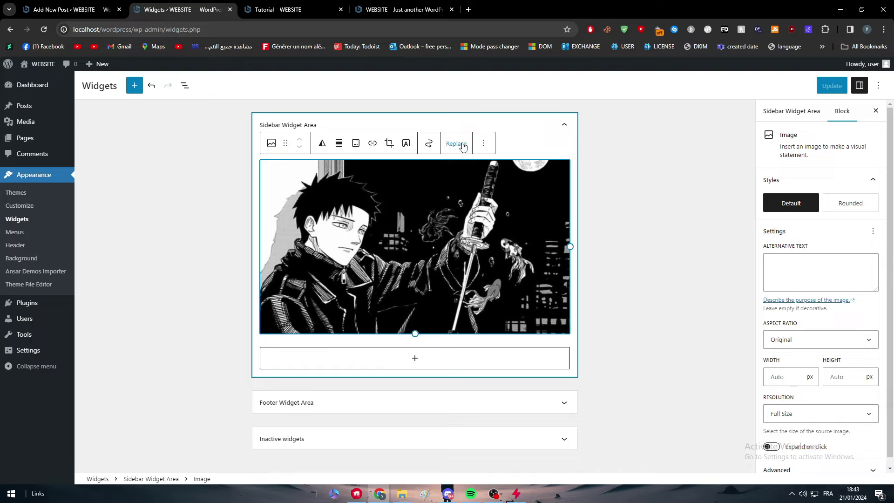
left_click(484, 143)
left_click(519, 365)
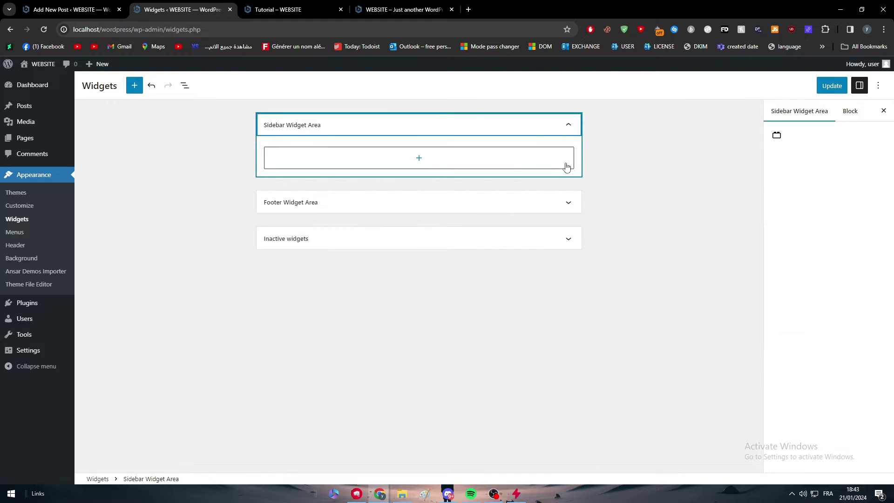
Deselect the sidebar area, close the block settings panel, and stay in the widgets editor
right_click(575, 120)
left_click(480, 131)
left_click(833, 114)
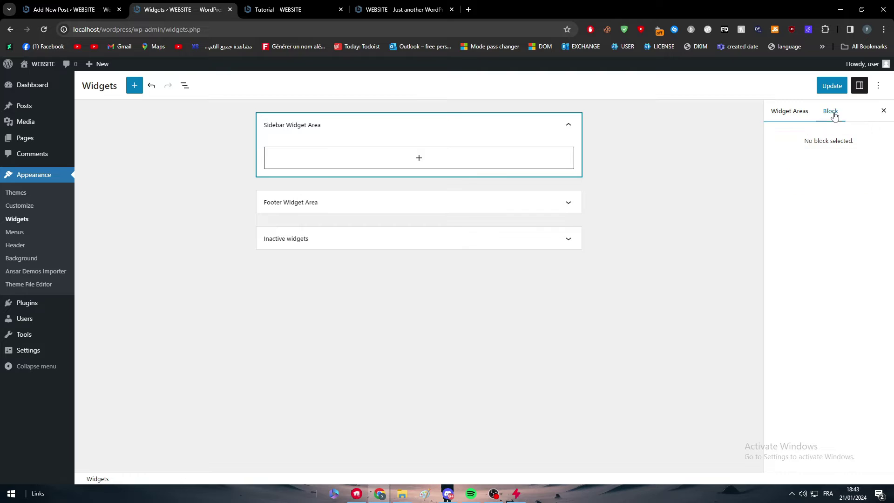
left_click(884, 111)
left_click(862, 64)
left_click(525, 88)
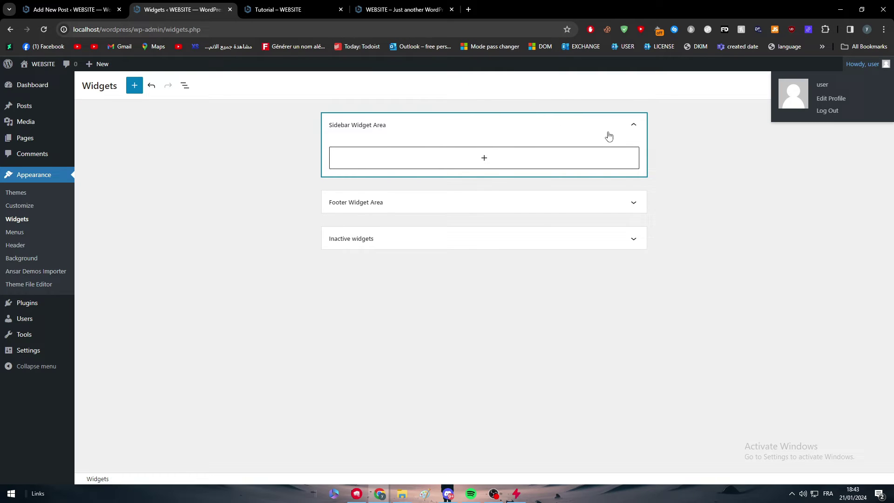
left_click(883, 89)
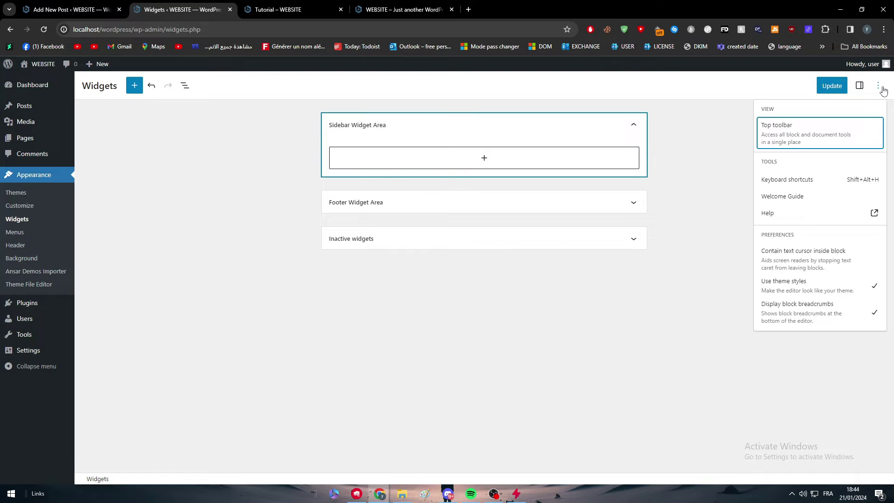
In the widgets outline, select the Sidebar Widget Area among the widget areas
left_click(255, 179)
left_click(185, 85)
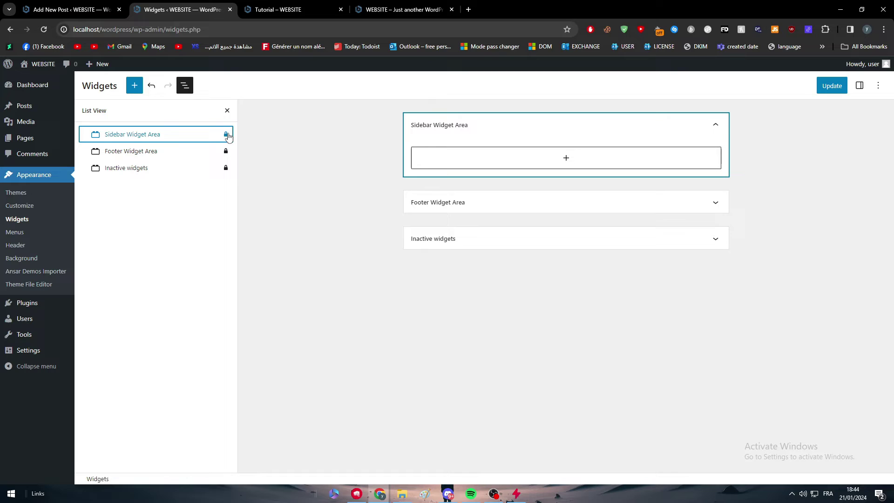
left_click(214, 140)
right_click(215, 142)
left_click(215, 143)
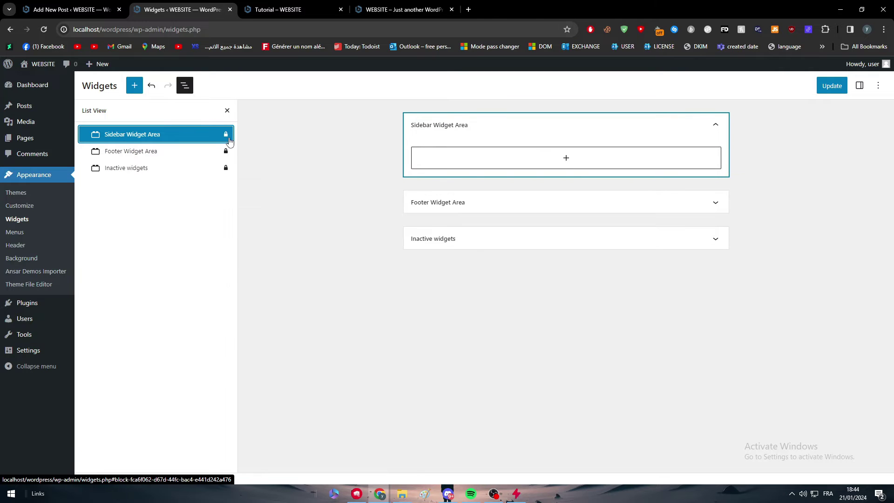
left_click(125, 169)
left_click(125, 137)
left_click(133, 152)
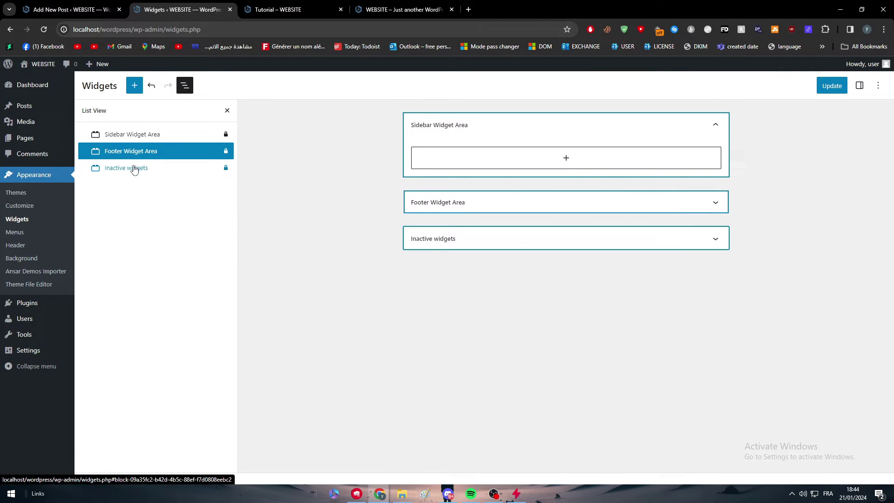
left_click(174, 136)
left_click(229, 135)
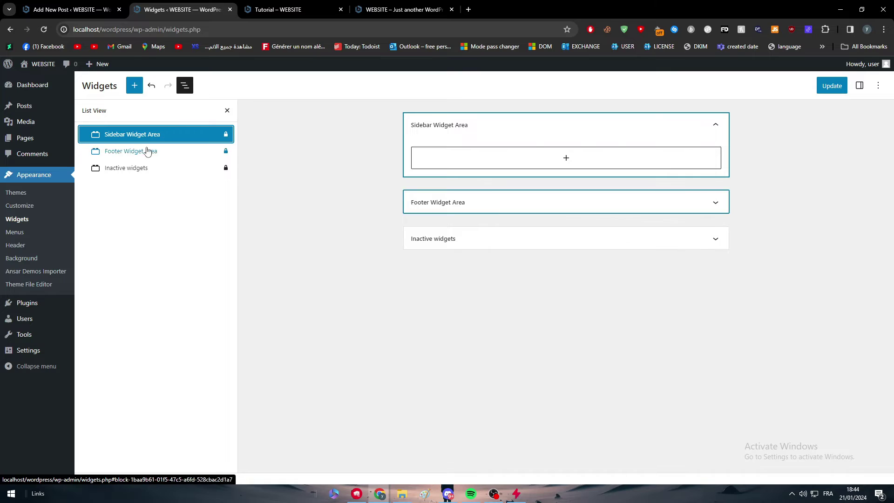
Add an Image block with the Kagurabachi chapter 3 image to the sidebar, update, and view the home page
left_click(717, 129)
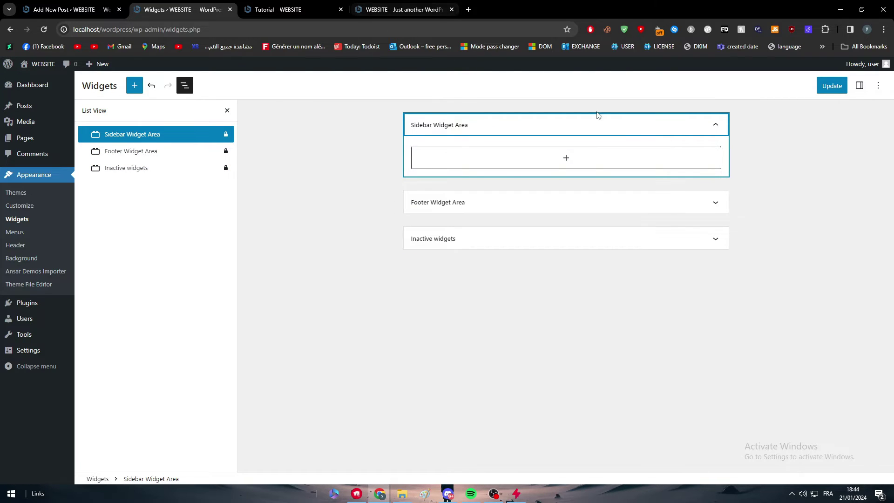
left_click(596, 156)
left_click(557, 243)
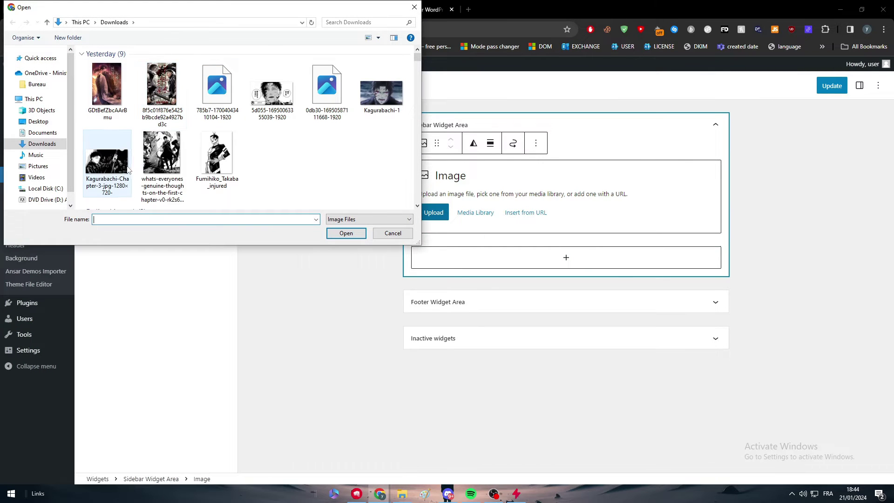
double_click(107, 162)
left_click(832, 85)
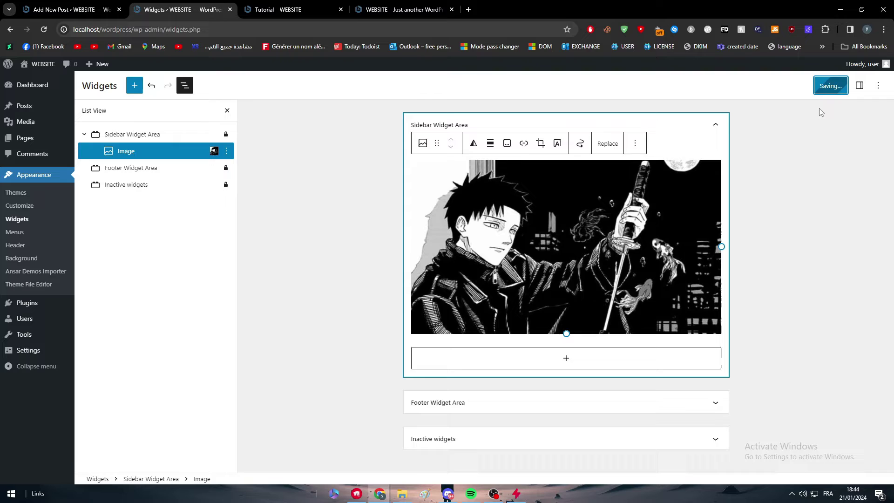
left_click(402, 9)
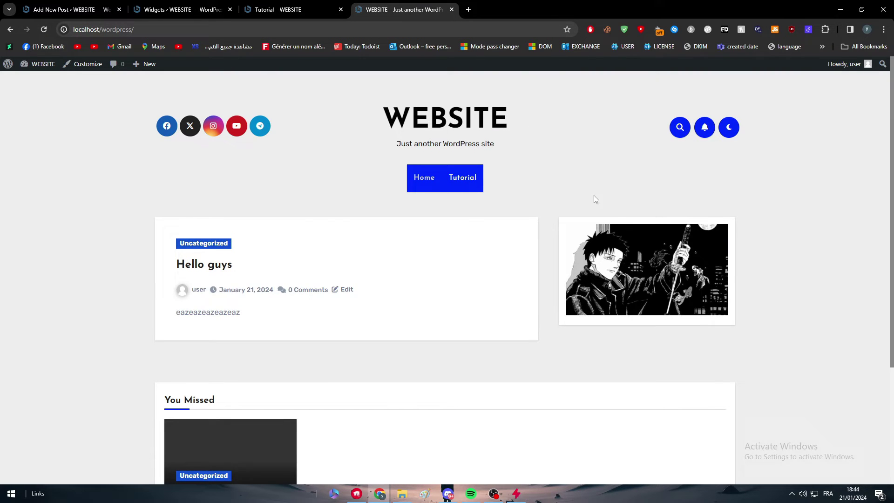
Check the sidebar Image block in Widgets, then launch the Customizer from the home page
left_click(181, 9)
left_click(226, 151)
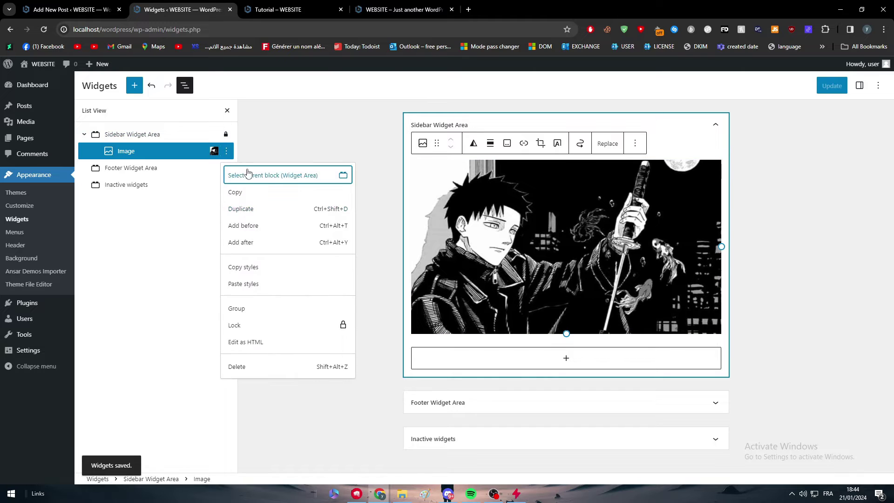
left_click(192, 264)
left_click(85, 137)
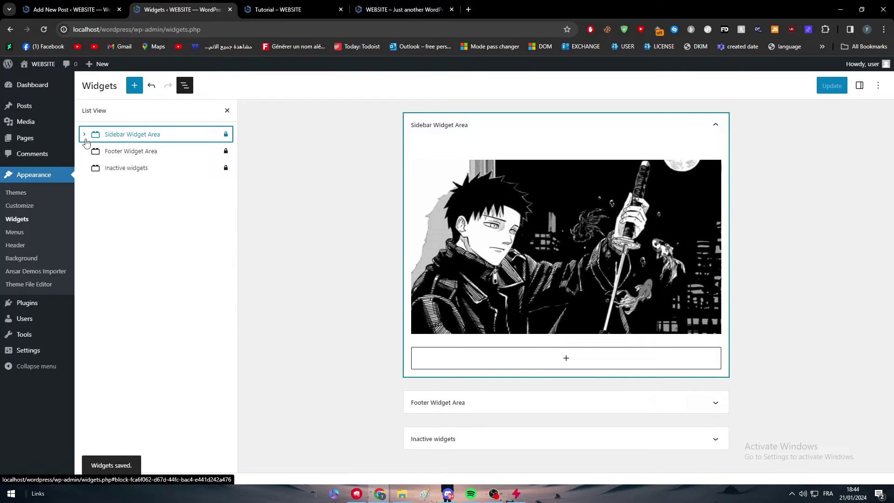
left_click(403, 9)
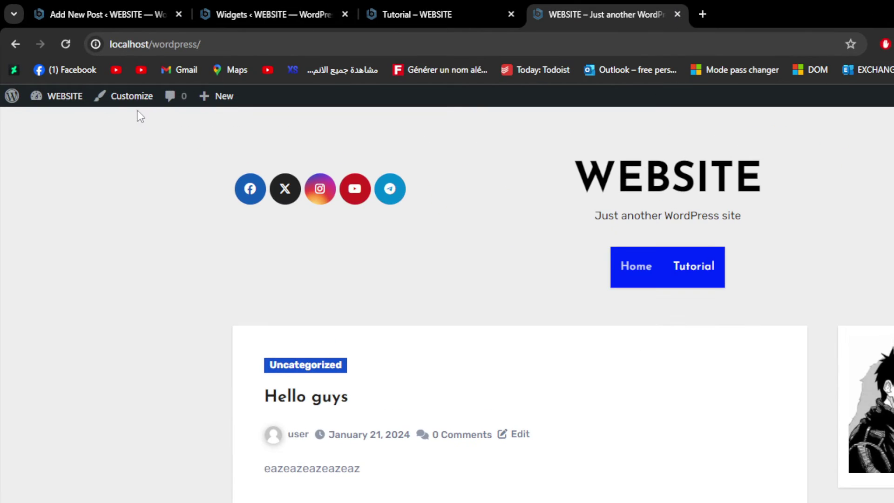
left_click(88, 68)
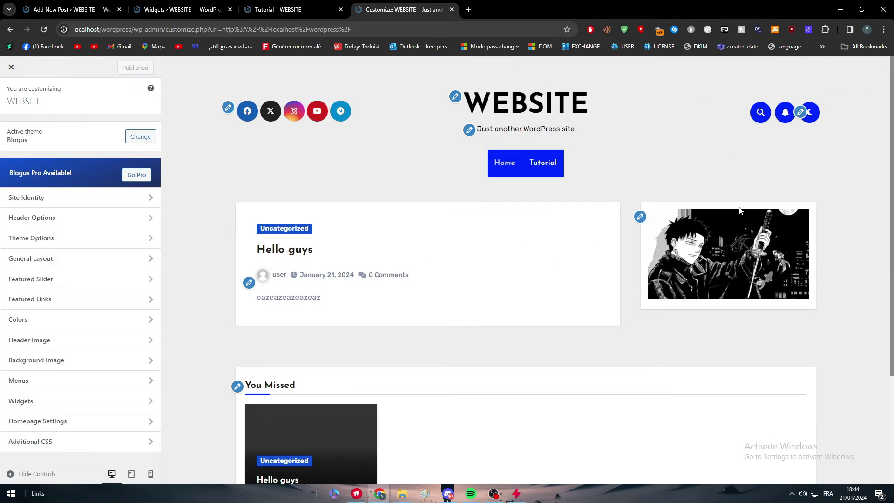
Inspect the sidebar image widget in the preview with the developer tools
key("F12")
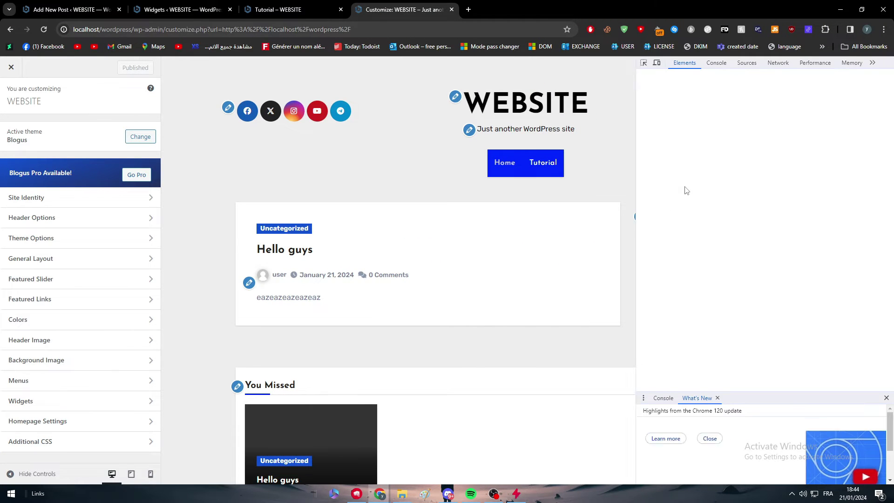
right_click(583, 325)
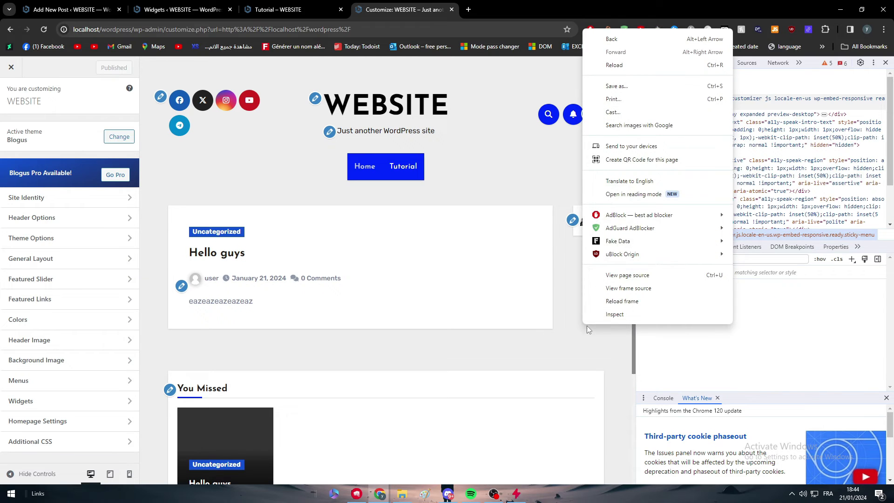
left_click(600, 313)
left_click(885, 63)
right_click(636, 367)
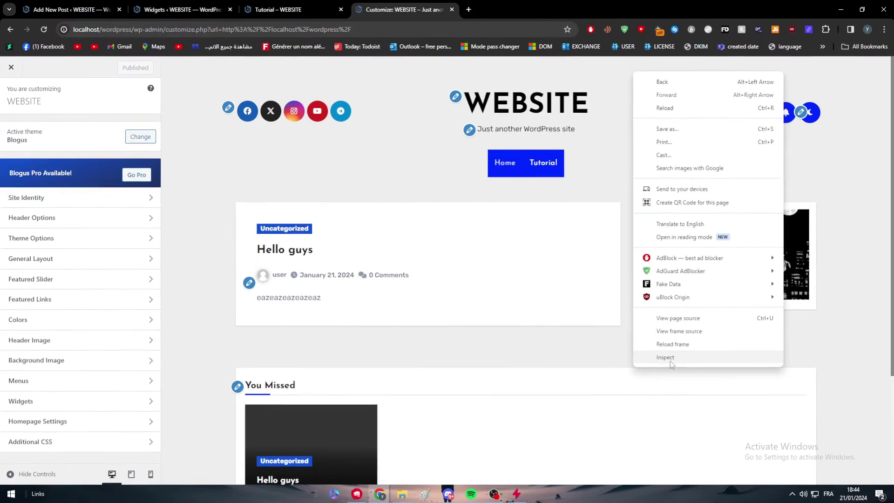
left_click(670, 360)
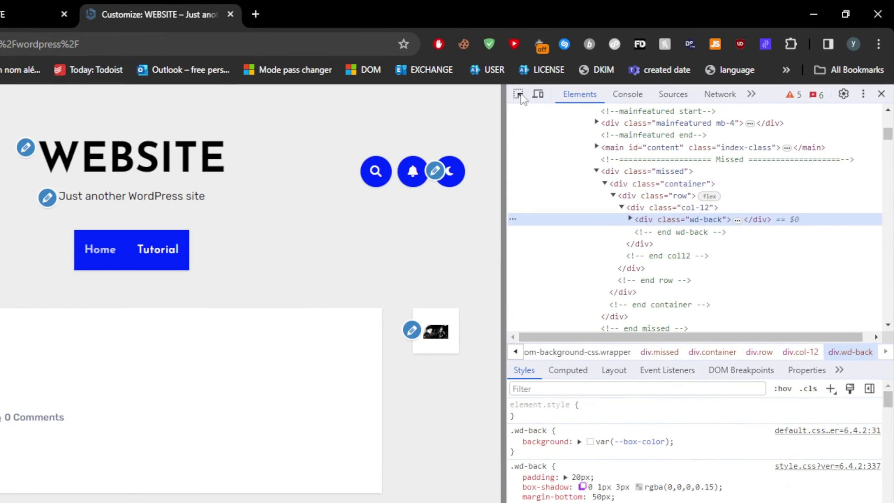
left_click(645, 63)
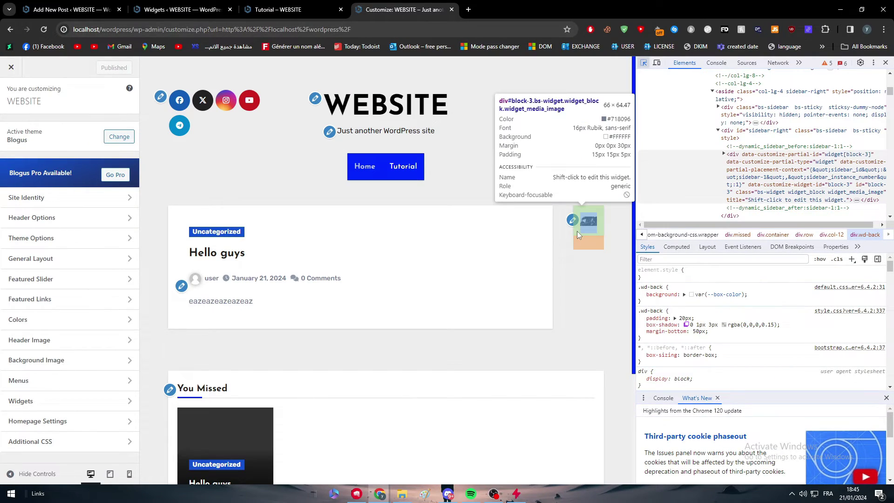
left_click(577, 231)
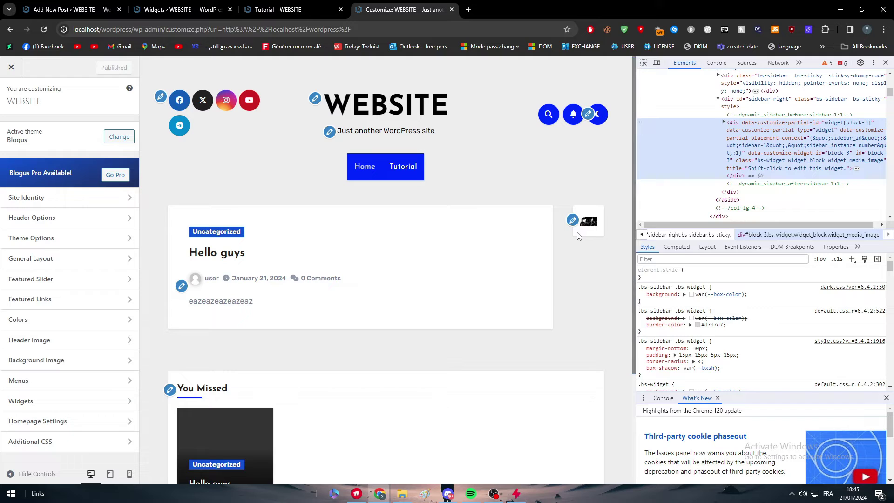
Add display: none to the sidebar widget's style rule
left_click(781, 289)
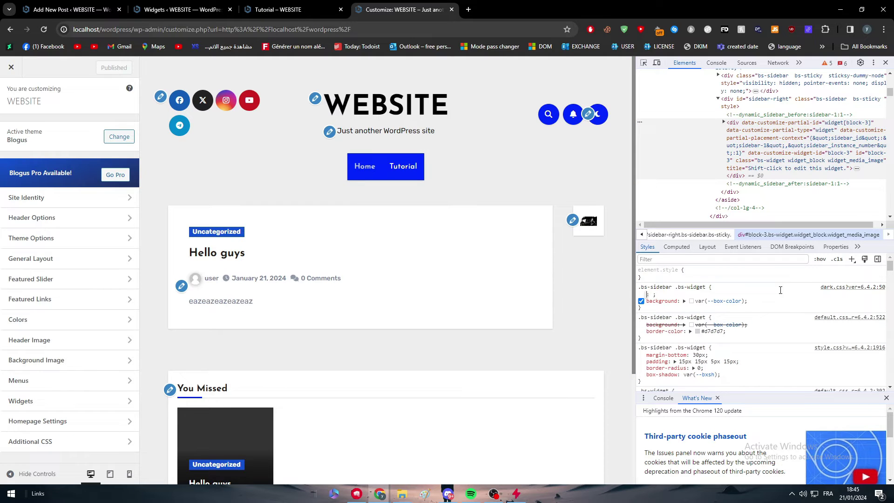
type("display: none;")
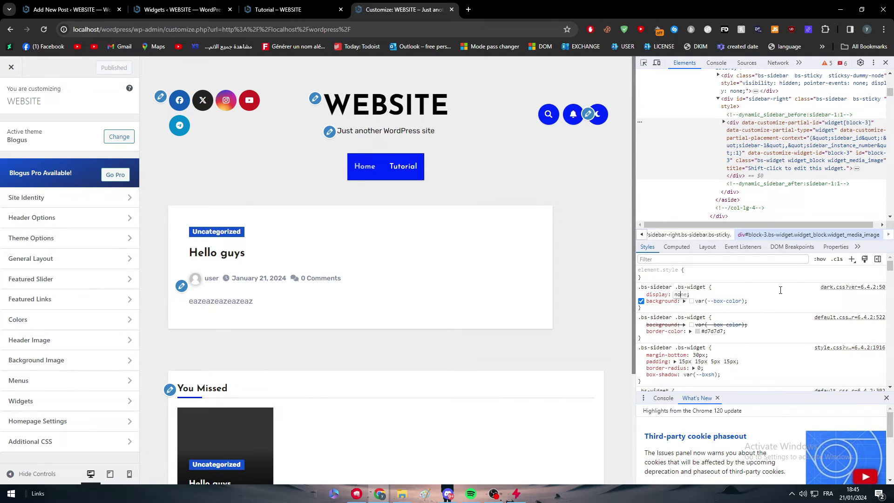
key("Return")
key("Tab")
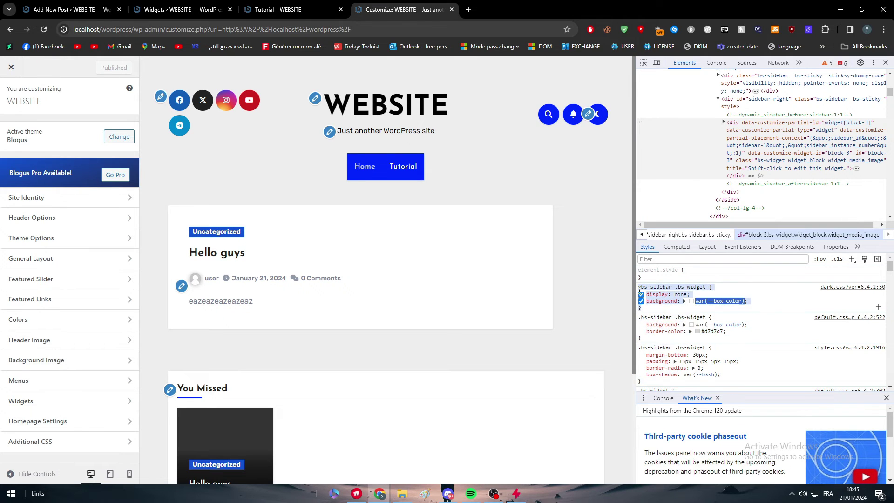
Paste the .bs-sidebar .bs-widget rule into Additional CSS and reload the preview
left_click(96, 442)
type(".bs-sidebar .bs-widget {     display: none;     background: var(--box-color); }")
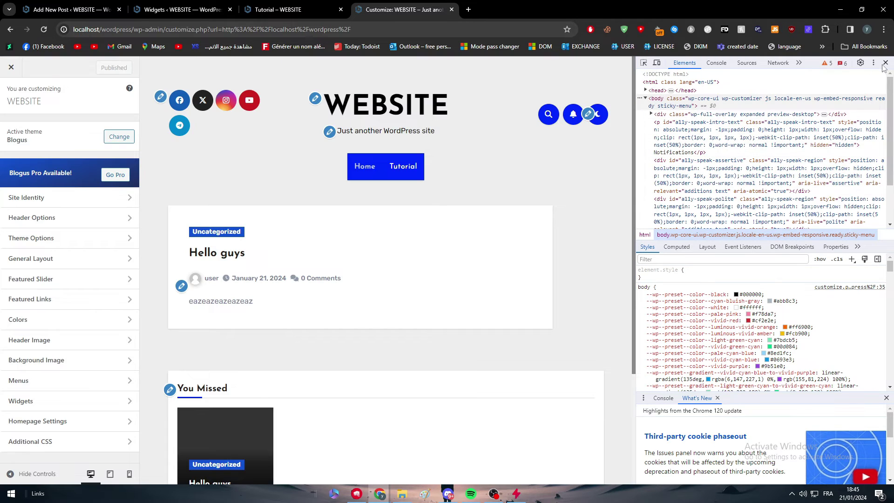
left_click(886, 62)
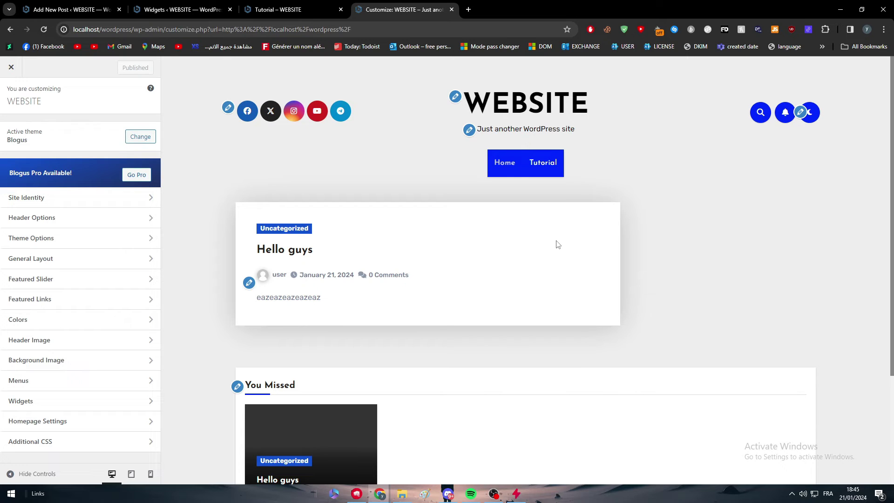
Inspect the sidebar container and set its inline style to display: none
key("ctrl+shift+i")
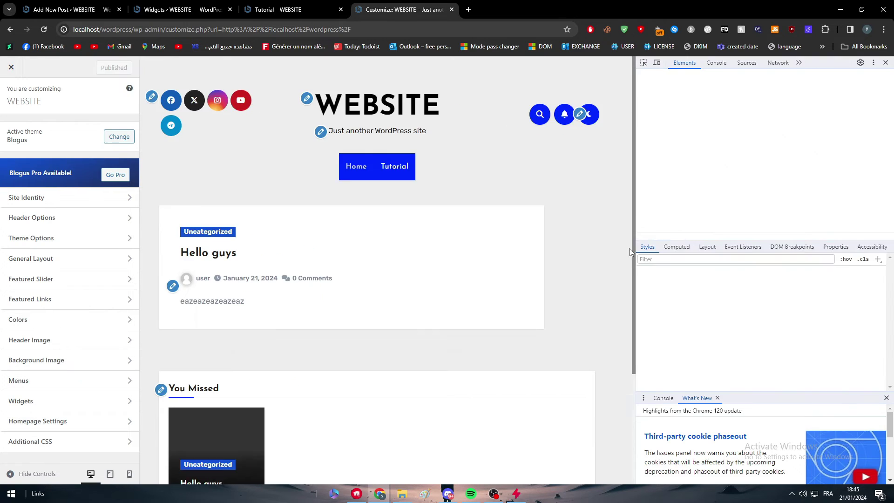
left_click(643, 63)
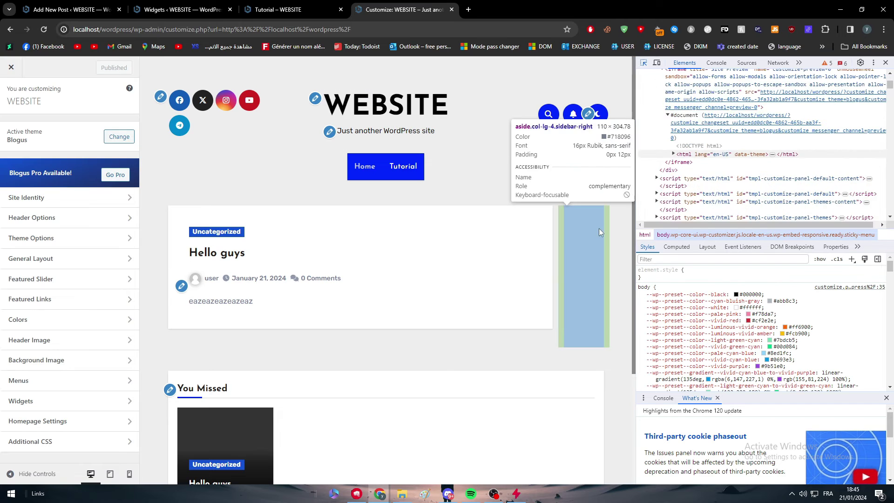
left_click(580, 243)
left_click(714, 285)
type("display")
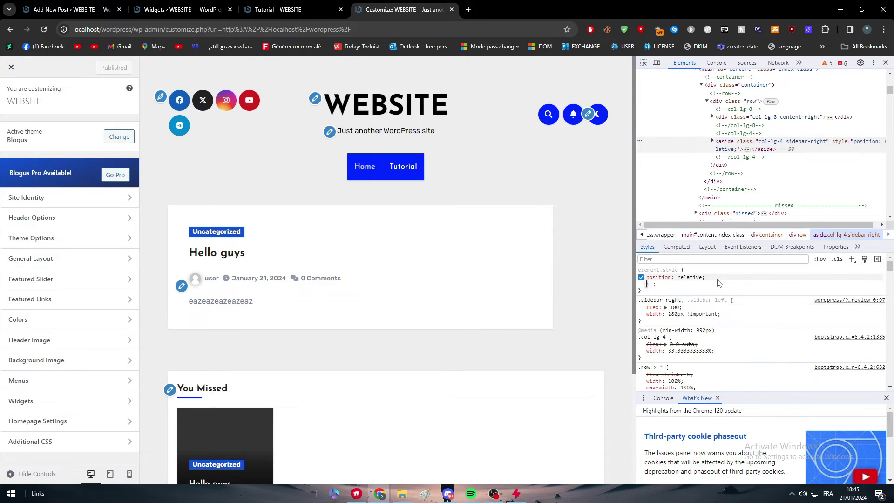
key("Tab")
type("none")
key("Return")
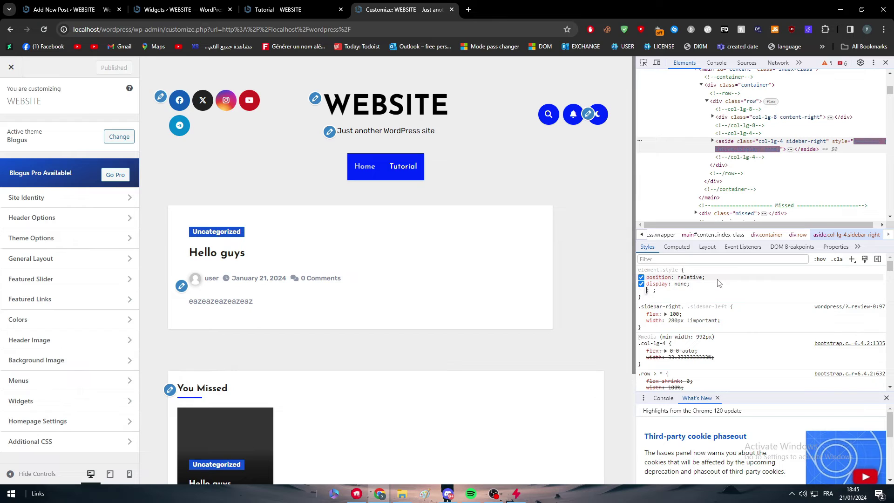
left_click(677, 298)
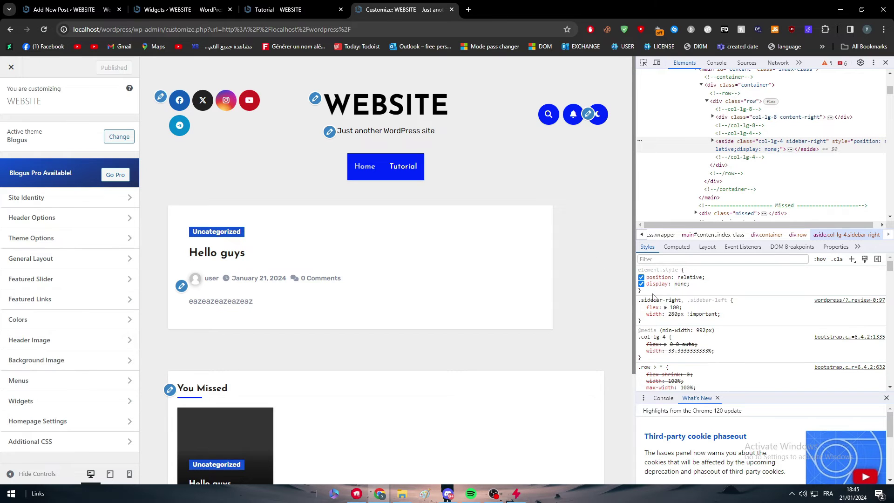
Add display: none to the .sidebar-right rule as well
left_click_drag(647, 296, 640, 274)
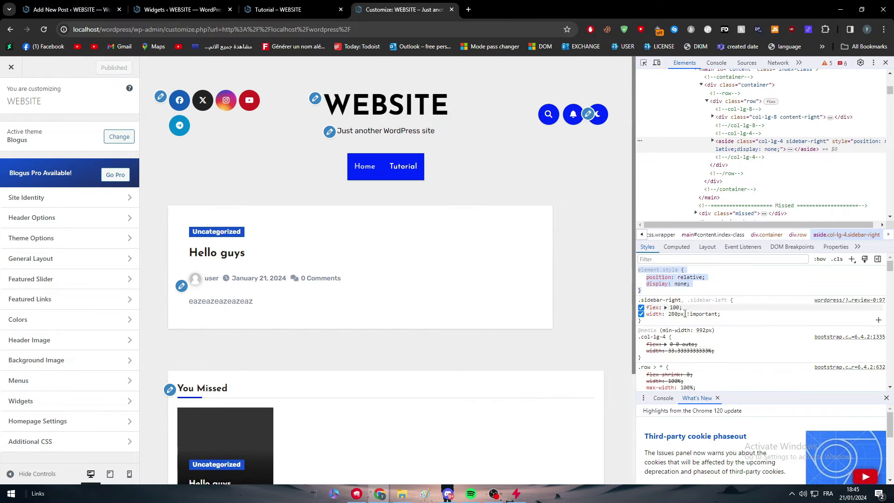
left_click(729, 325)
left_click(727, 316)
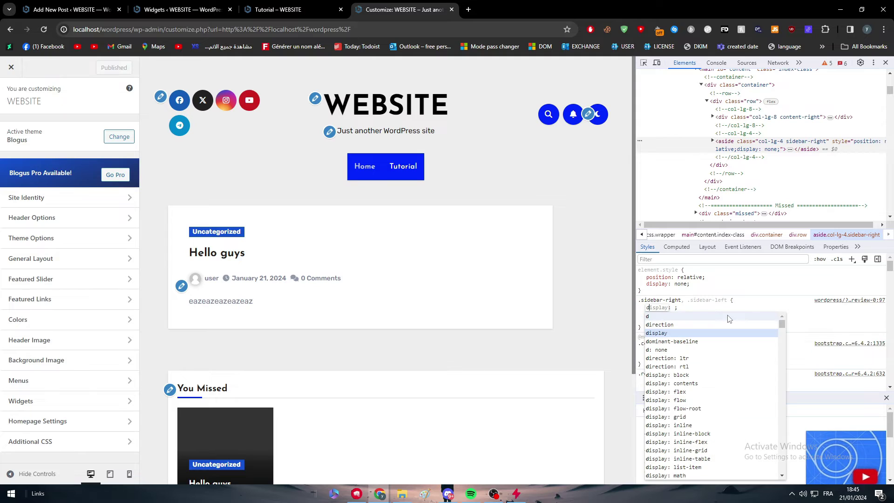
type("display:")
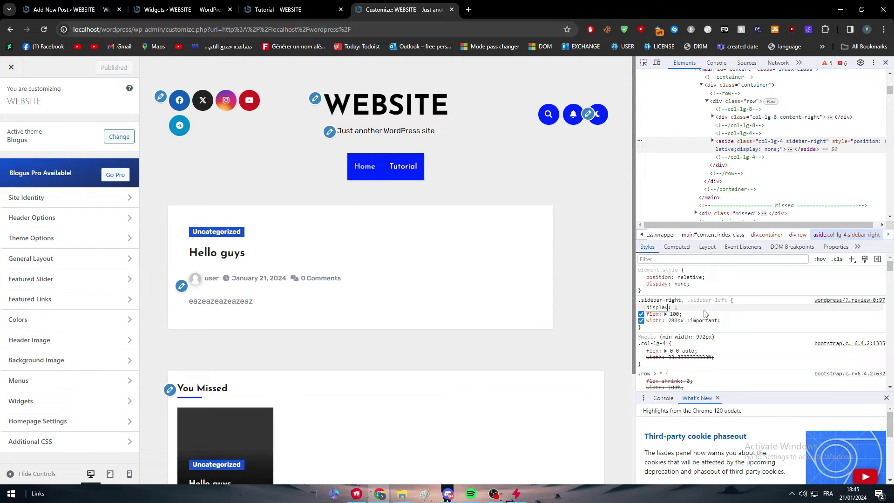
key("Tab")
type("none")
key("Return")
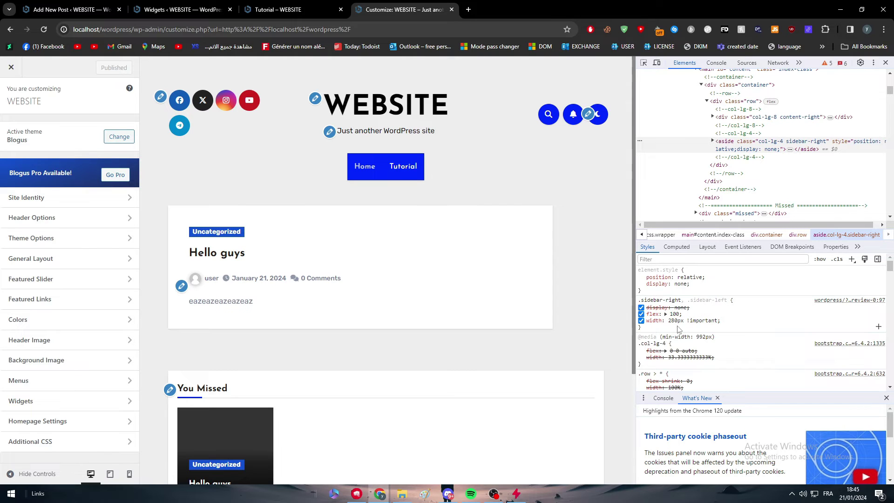
left_click(701, 285)
left_click(529, 275)
left_click(644, 64)
Inspect the post card and change a .bs-blog-post spacing value to 45
left_click(536, 213)
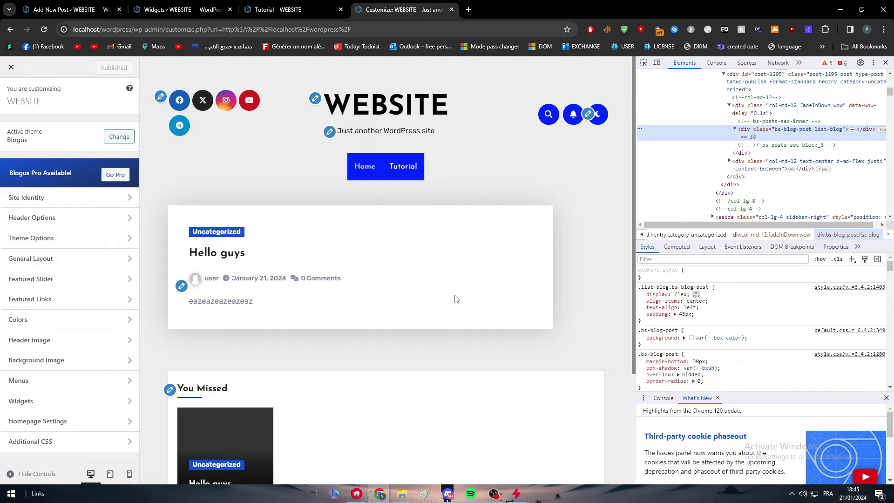
left_click(681, 314)
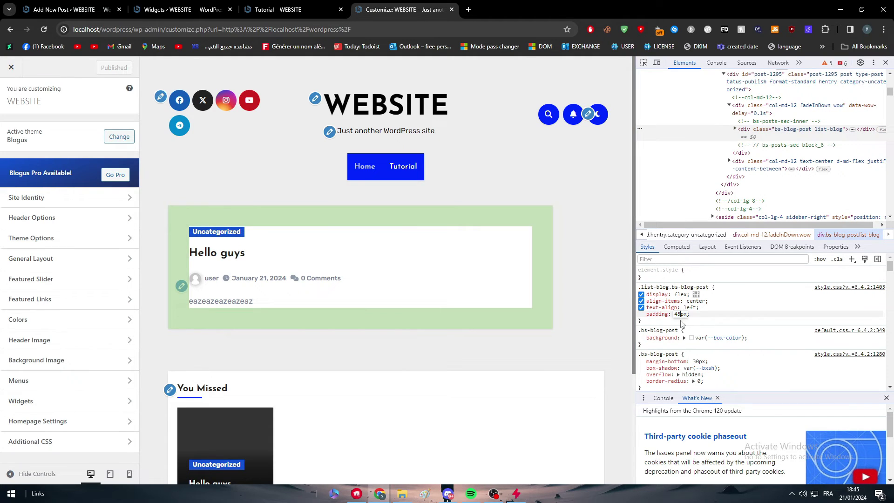
key("BackSpace")
key("BackSpace")
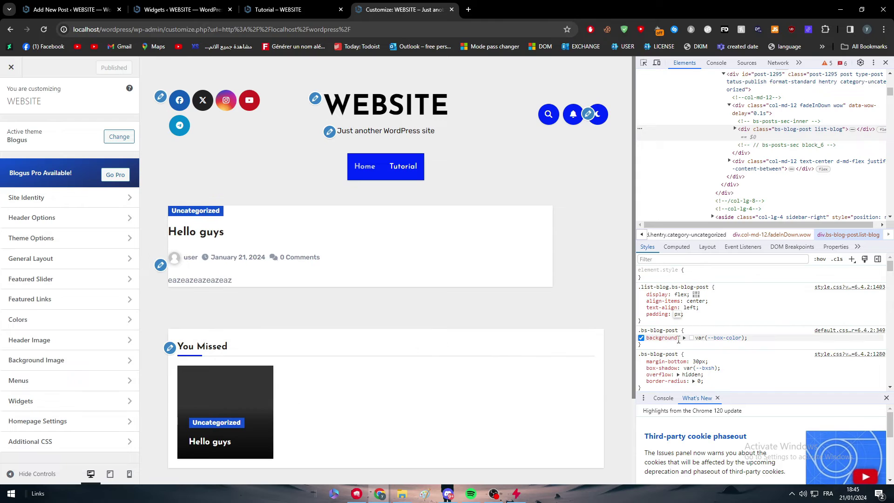
type("45")
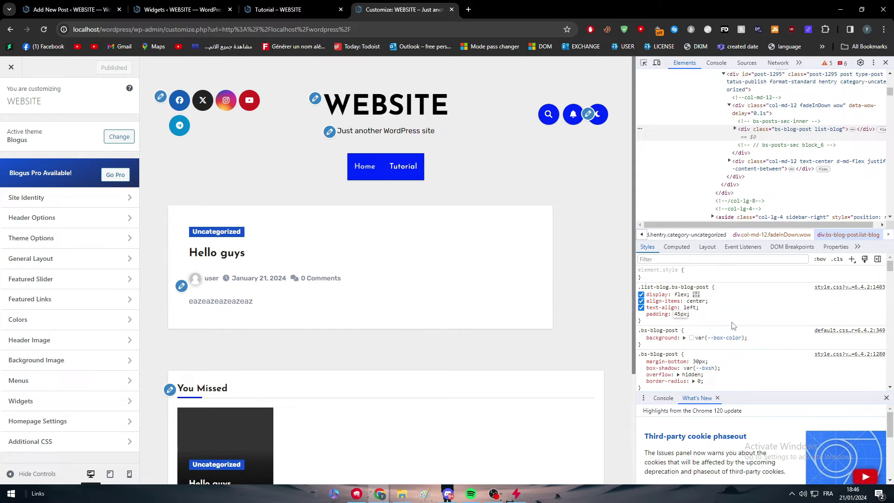
Type '-' into the .bs-blog-post margin-bottom value to bring up the revert-layer suggestion
scroll(731, 318, "down", 1)
scroll(731, 318, "up", 1)
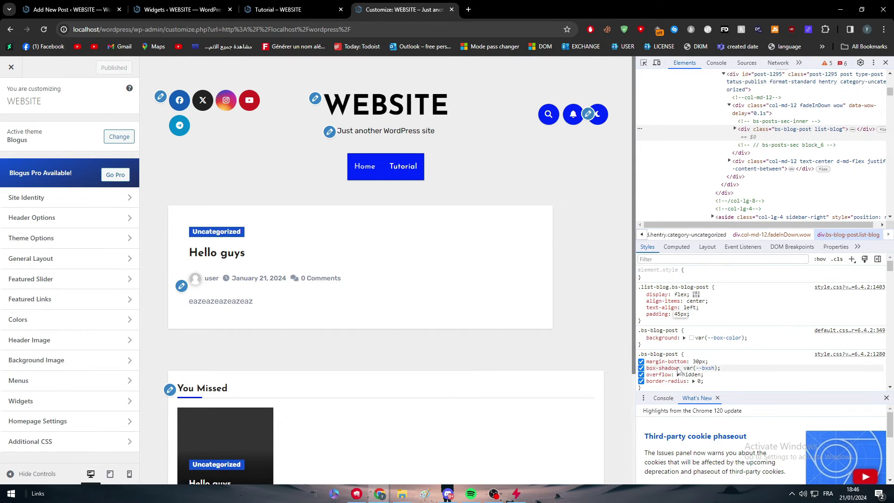
scroll(706, 322, "down", 5)
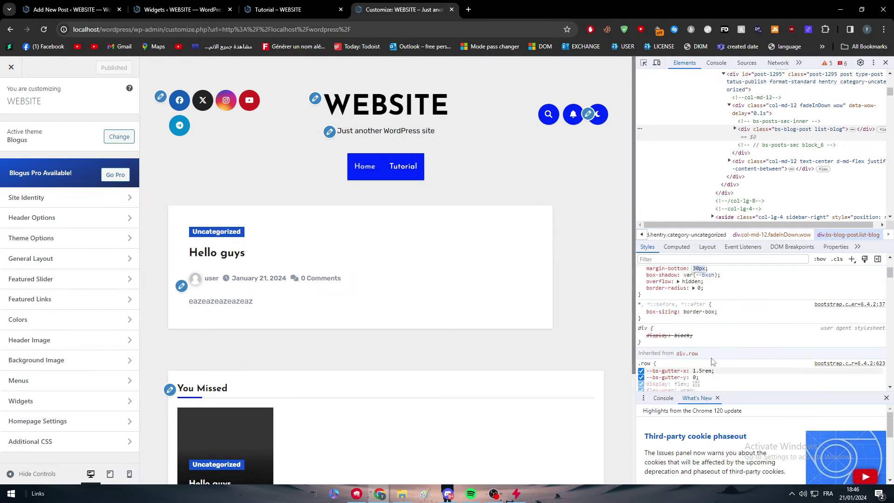
scroll(712, 345, "down", 4)
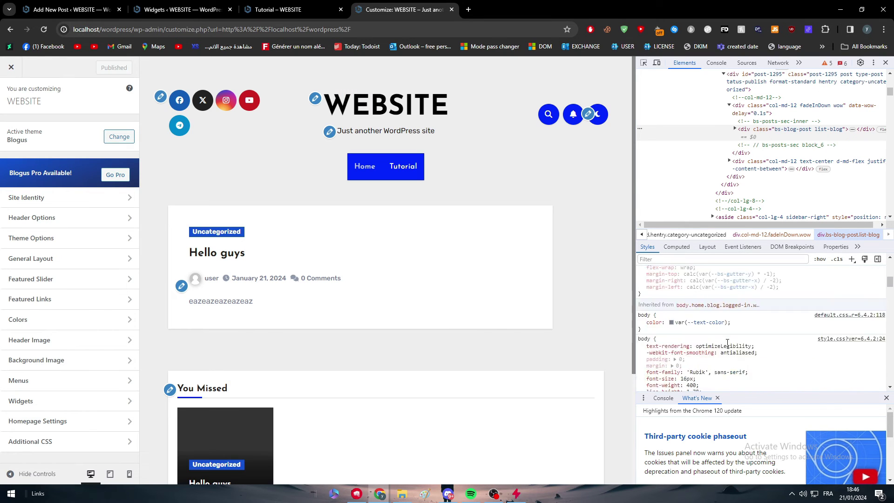
scroll(736, 335, "up", 1)
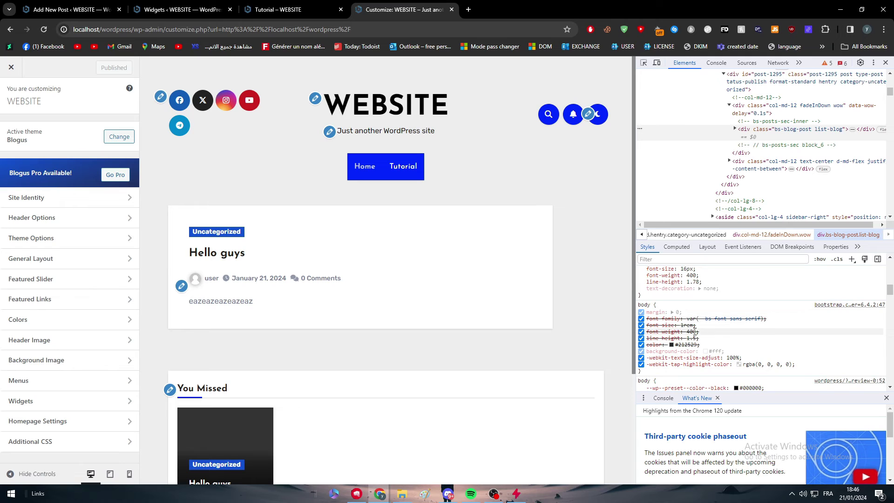
scroll(772, 325, "up", 2)
scroll(772, 326, "up", 6)
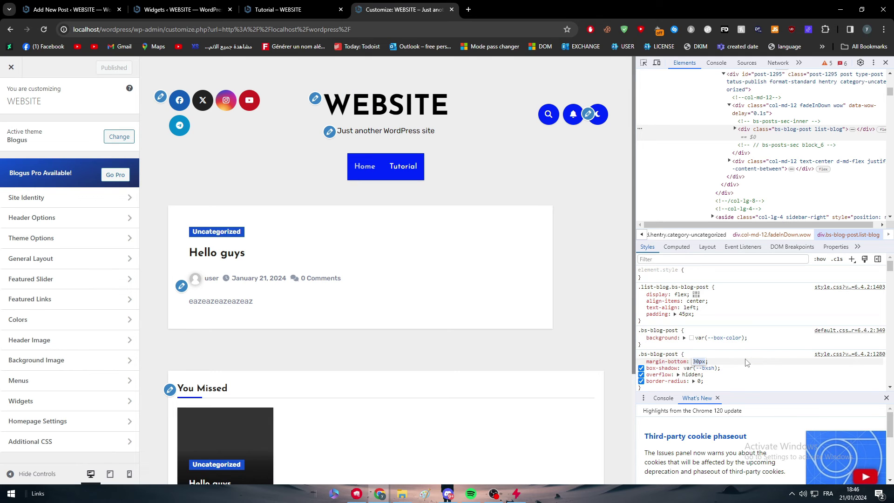
type("-")
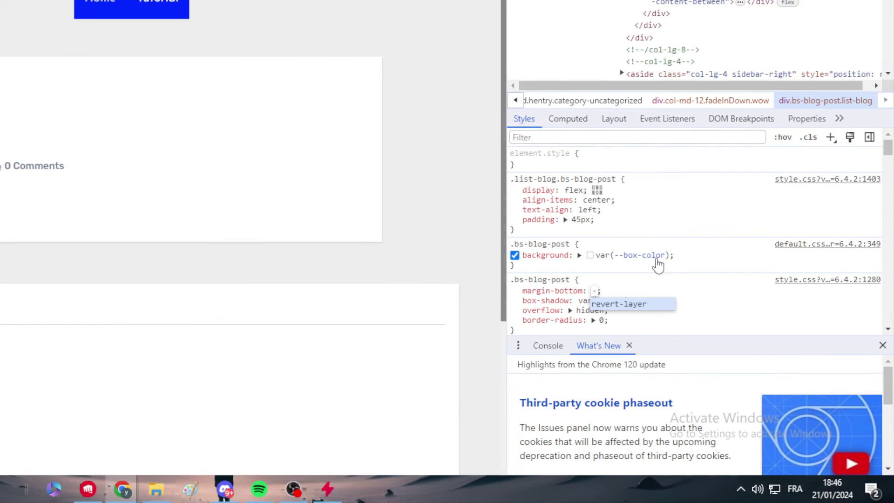
scroll(605, 247, "down", 10)
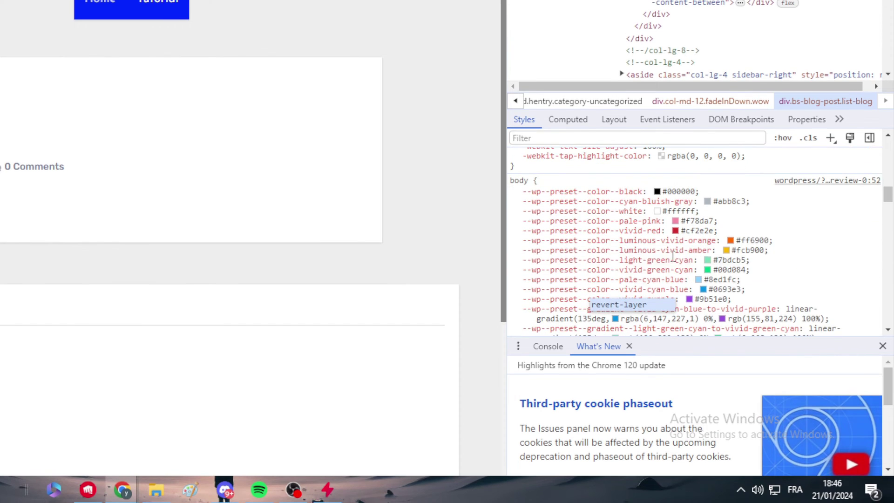
Accept revert-layer for margin-bottom, add a blank line after the Additional CSS rule, and close DevTools
key("Return")
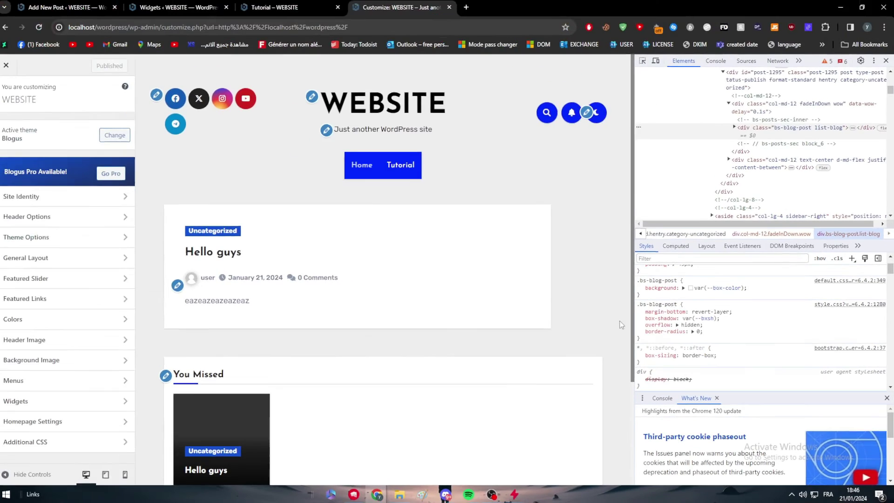
left_click(108, 442)
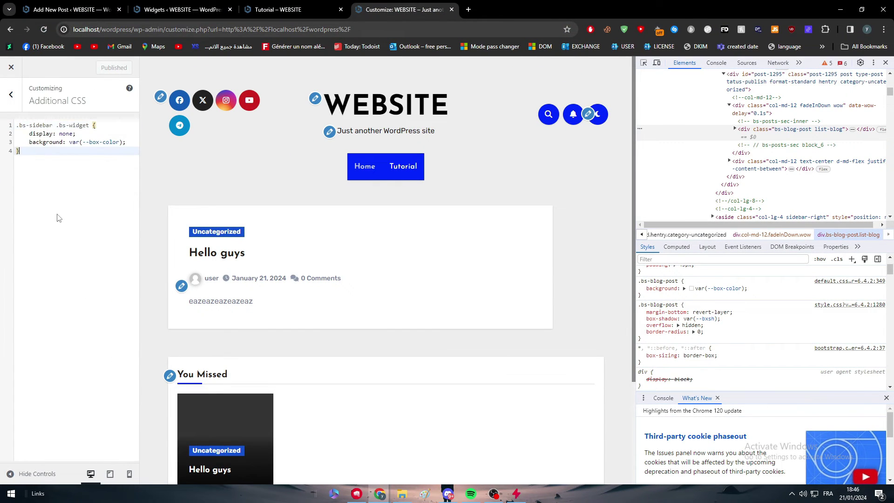
key("Return")
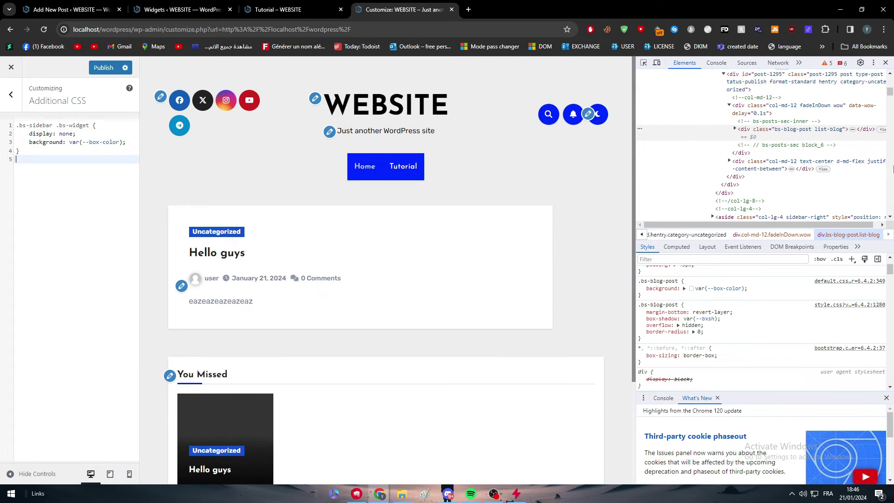
left_click(886, 63)
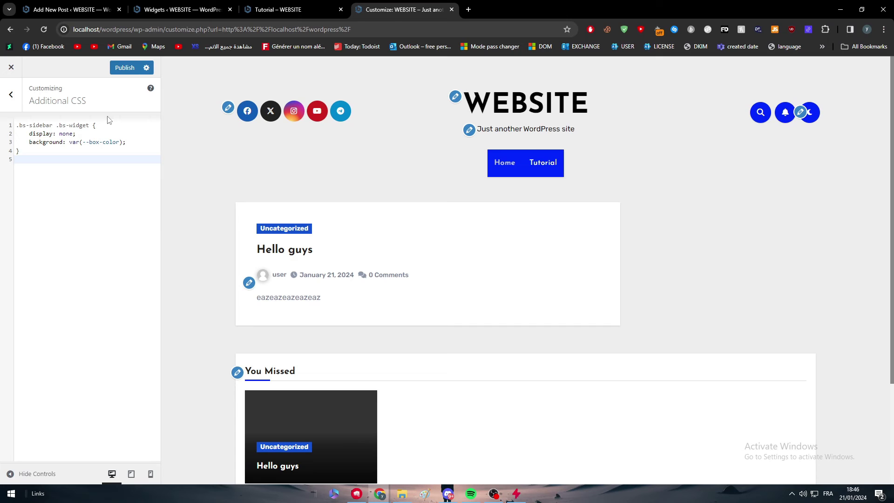
Preview the Tutorial and Home pages to confirm the sidebar stays hidden, then switch browser tabs
left_click(548, 165)
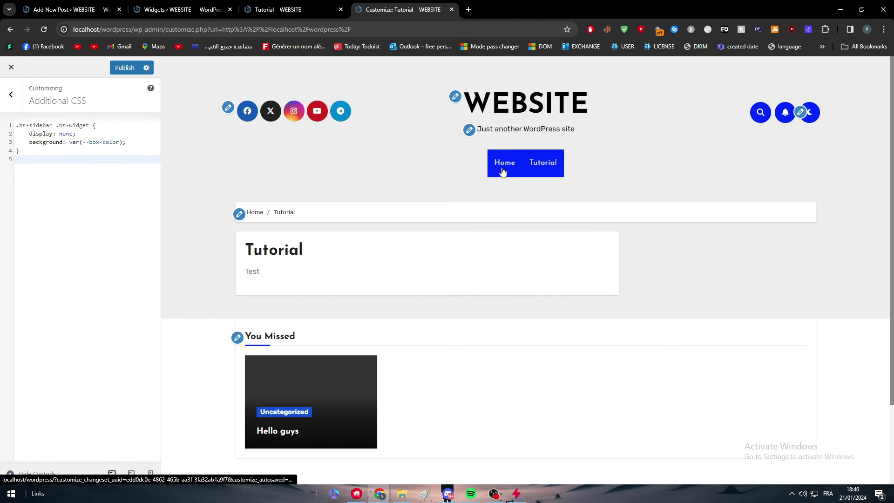
left_click(518, 163)
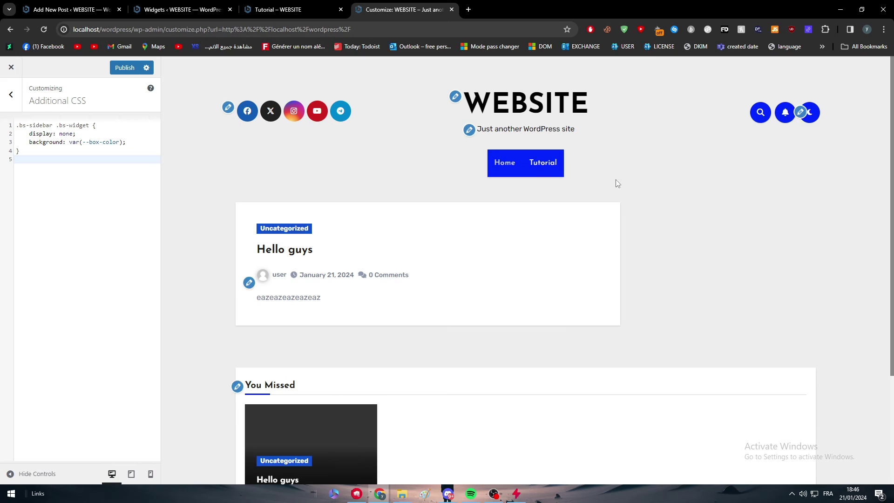
left_click(541, 168)
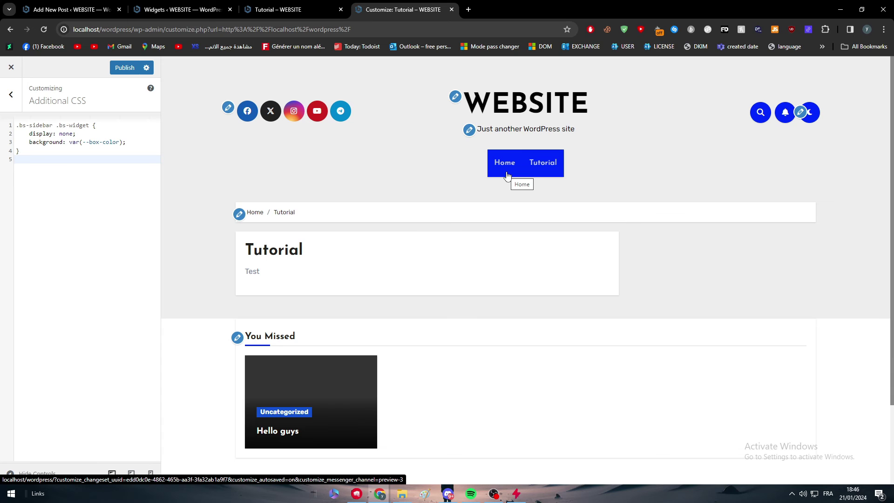
left_click(280, 9)
Reload the live Tutorial page to check that the sidebar is gone
left_click(200, 7)
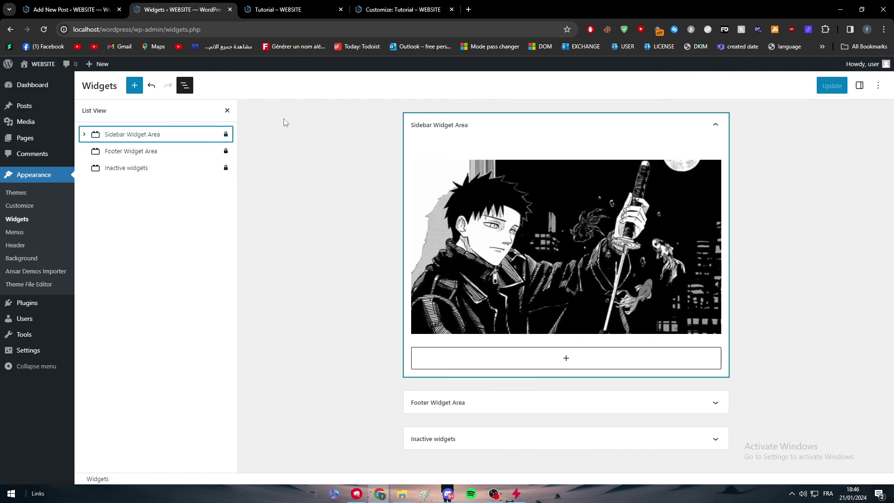
left_click(317, 10)
left_click(44, 30)
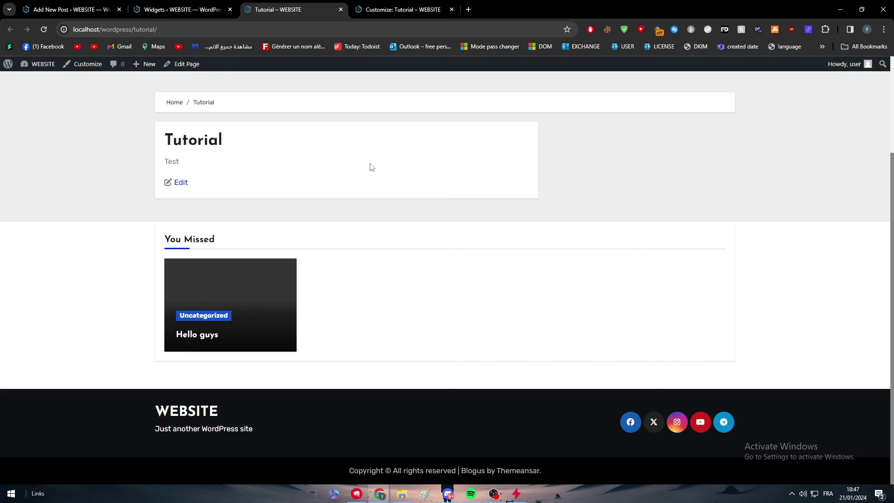
left_click(149, 4)
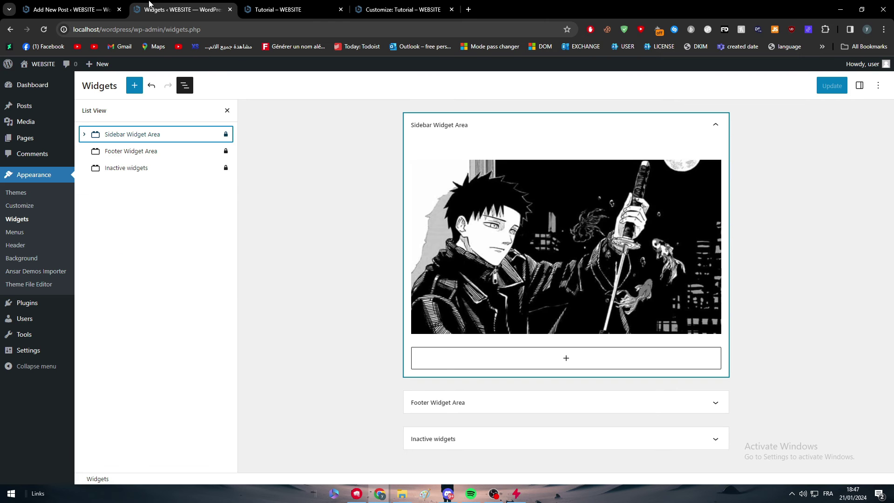
Open the Themes page, launch the Customizer from the Tutorial page, then return to Themes
left_click(16, 195)
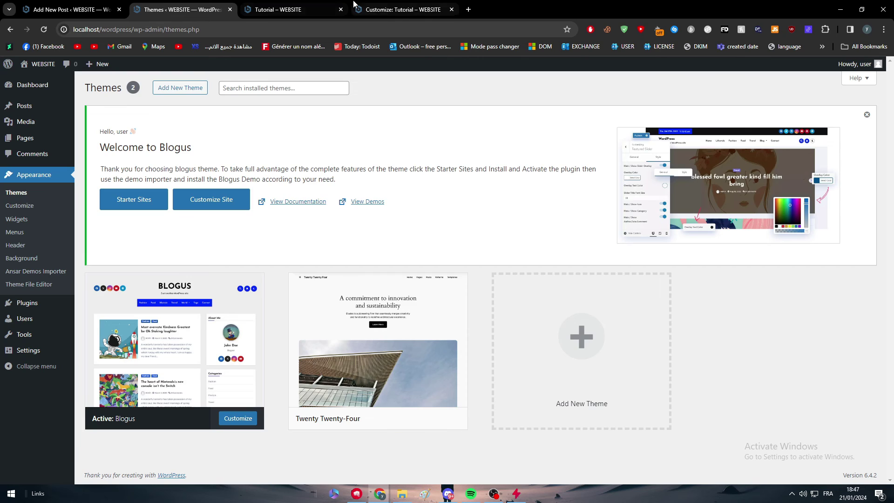
left_click(309, 7)
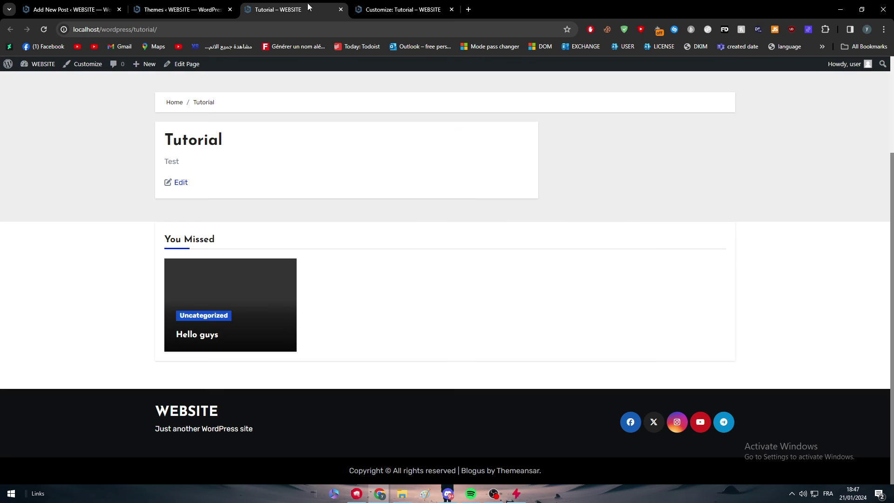
left_click(92, 64)
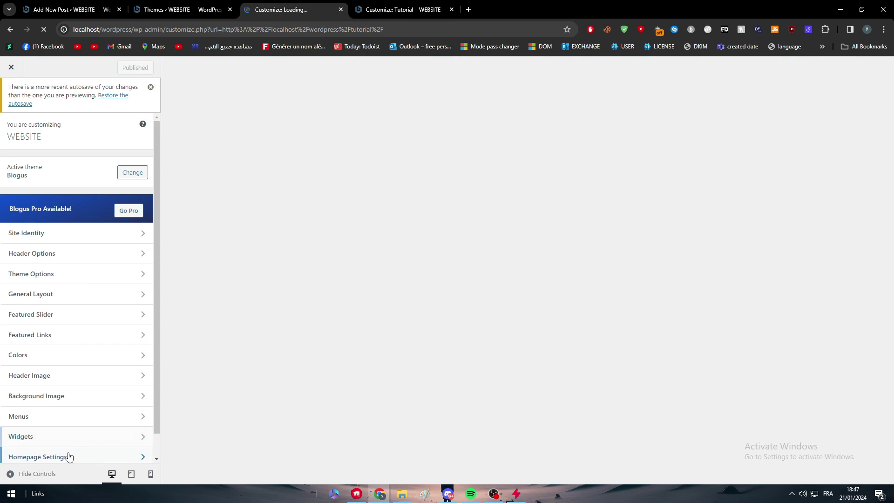
scroll(56, 458, "down", 1)
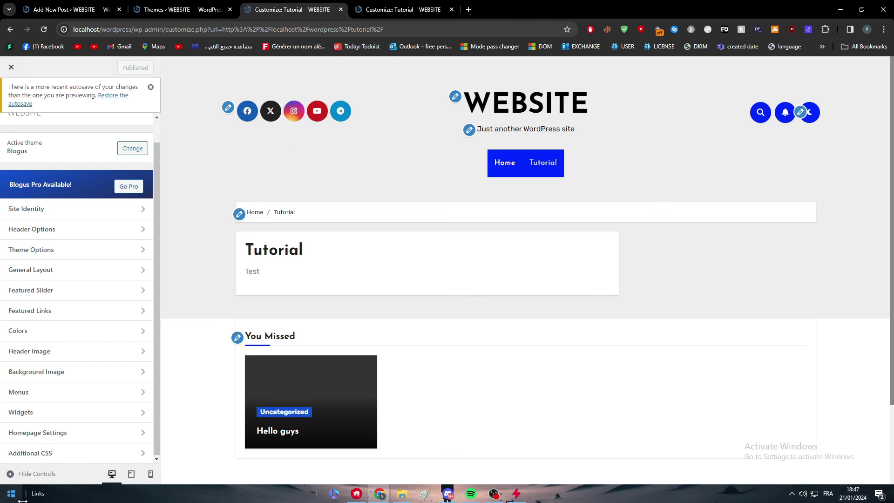
left_click(180, 10)
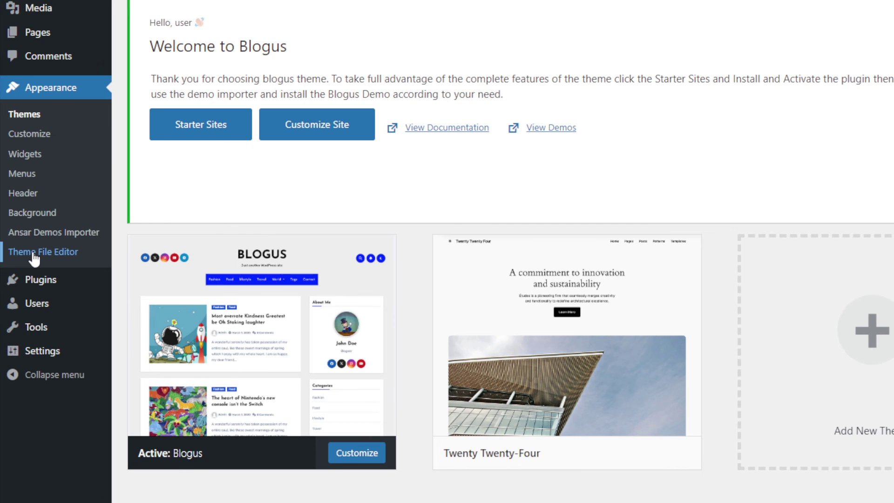
Open Blogus's sidebar.php in the Theme File Editor and select its code, lines 2 to 15
left_click(33, 254)
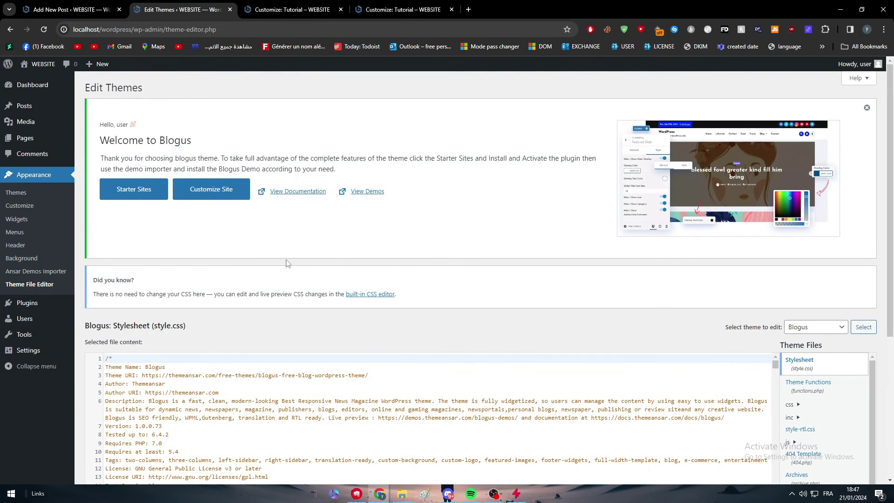
scroll(775, 244, "down", 3)
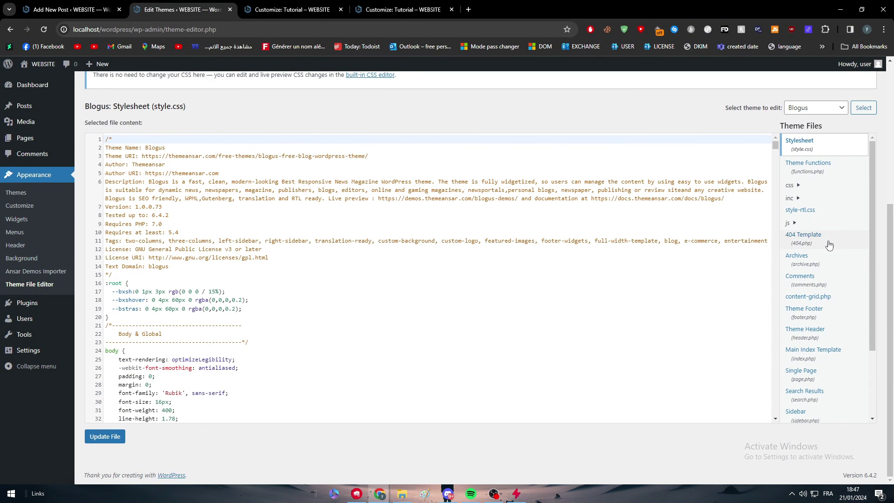
scroll(826, 243, "down", 3)
left_click(806, 331)
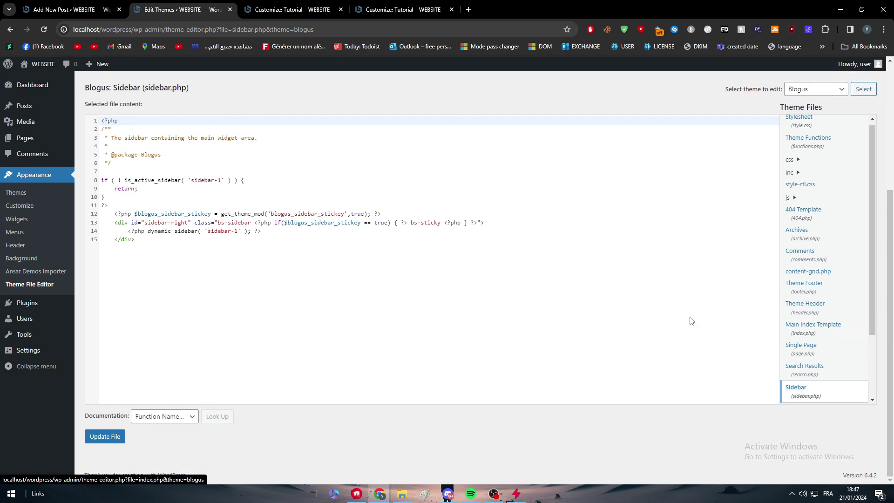
left_click(282, 259)
left_click_drag(101, 129, 443, 295)
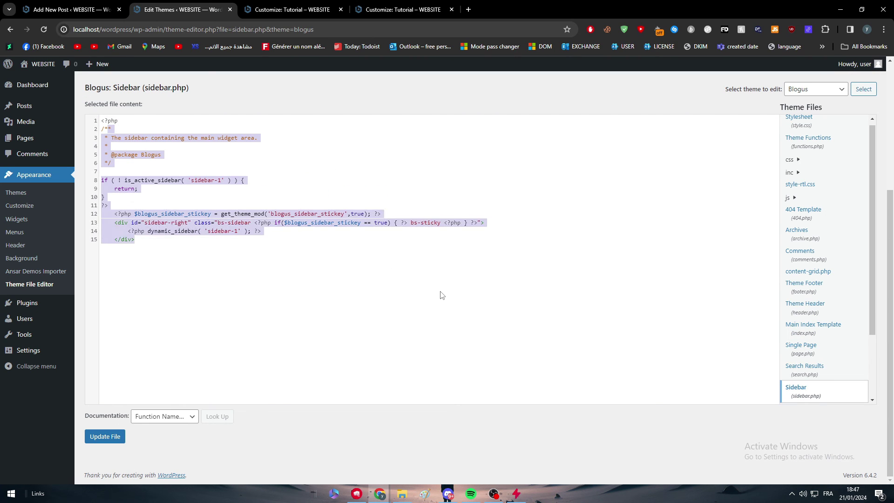
left_click(442, 295)
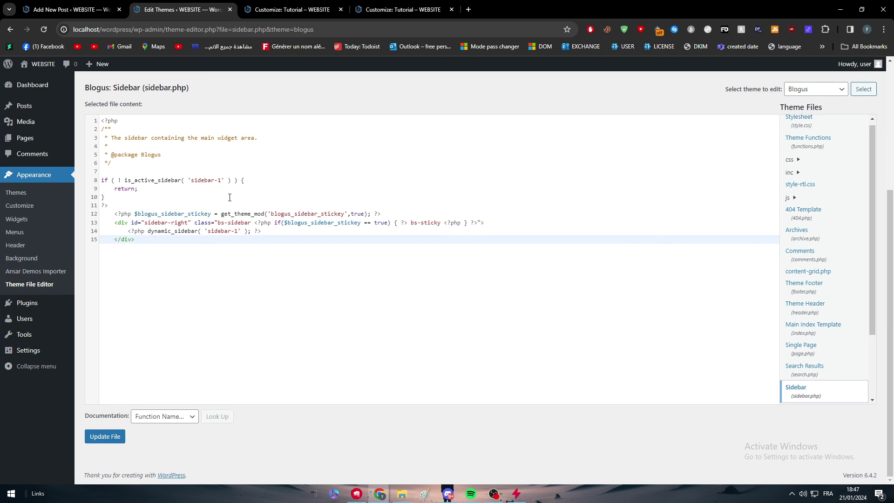